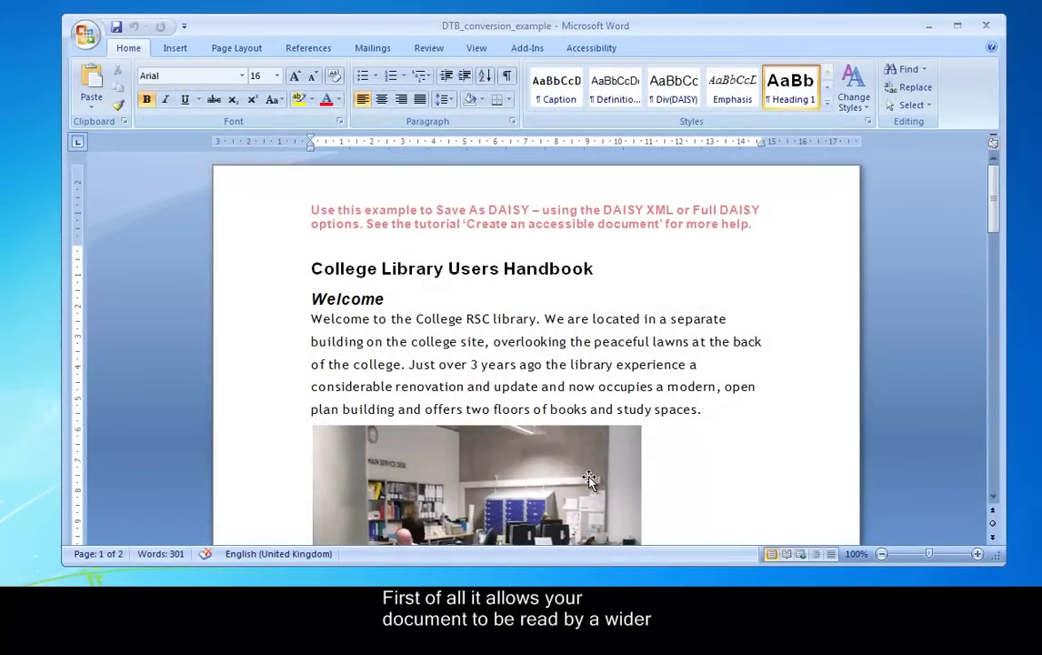
# Show the Document Map from the View tab and widen it so the headings are readable
pyautogui.moveTo(994, 198)
pyautogui.mouseDown()
pyautogui.moveTo(995, 214)
pyautogui.moveTo(997, 203)
pyautogui.mouseUp()
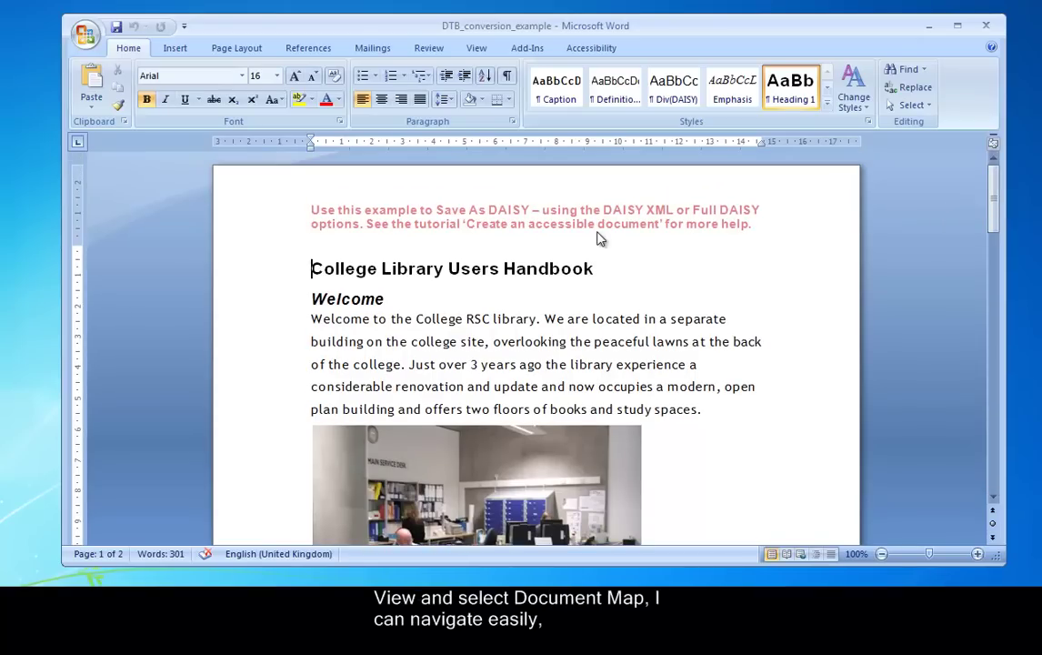
pyautogui.click(477, 48)
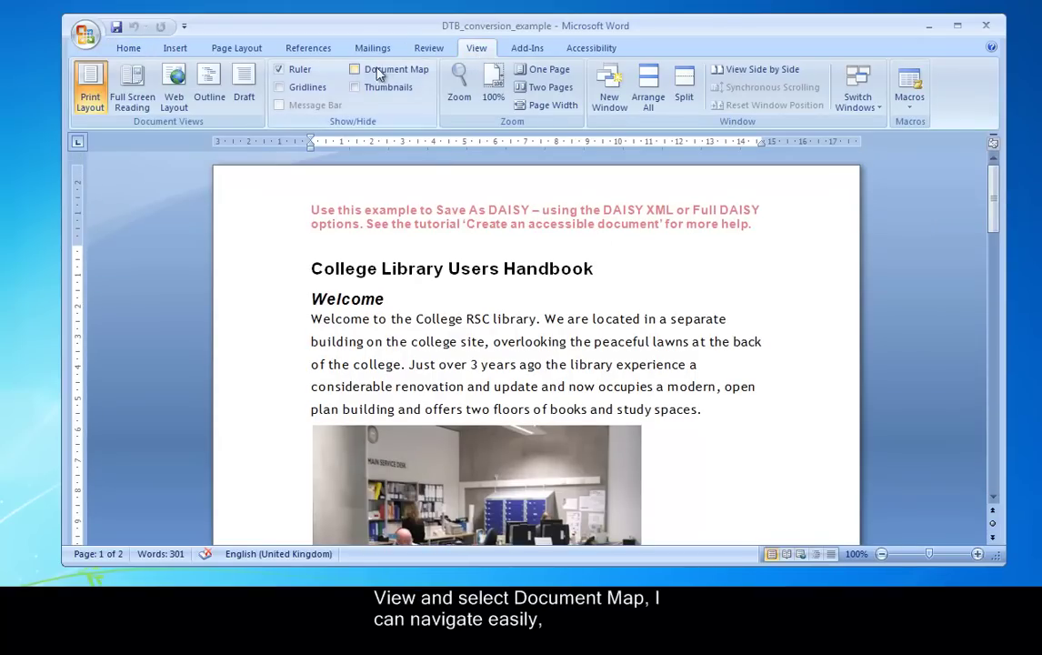
pyautogui.click(354, 69)
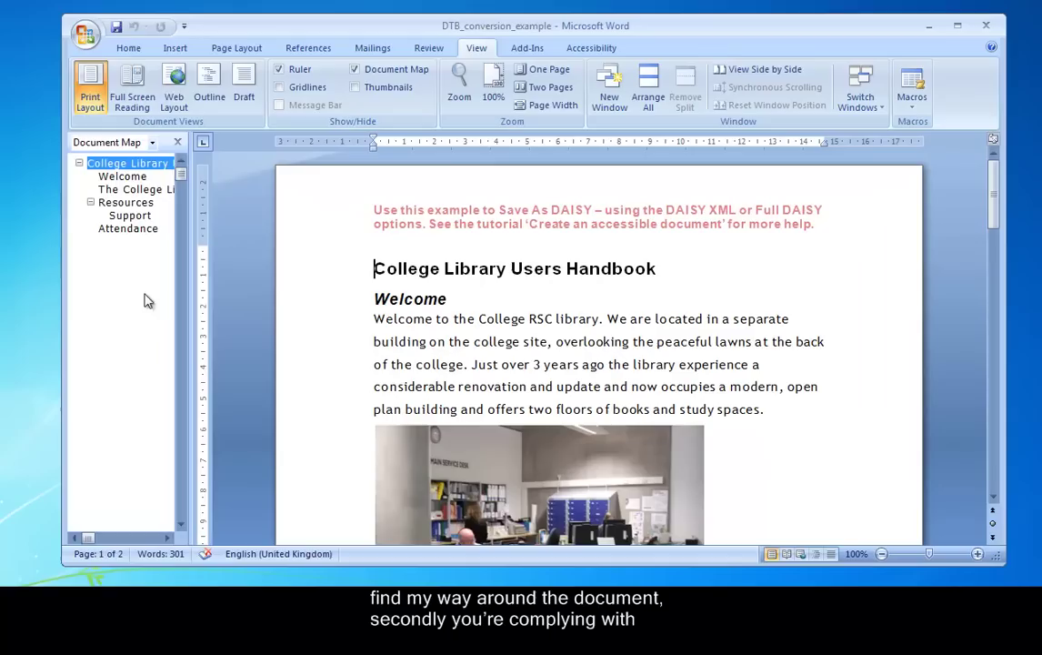
pyautogui.moveTo(187, 309); pyautogui.dragTo(256, 309)
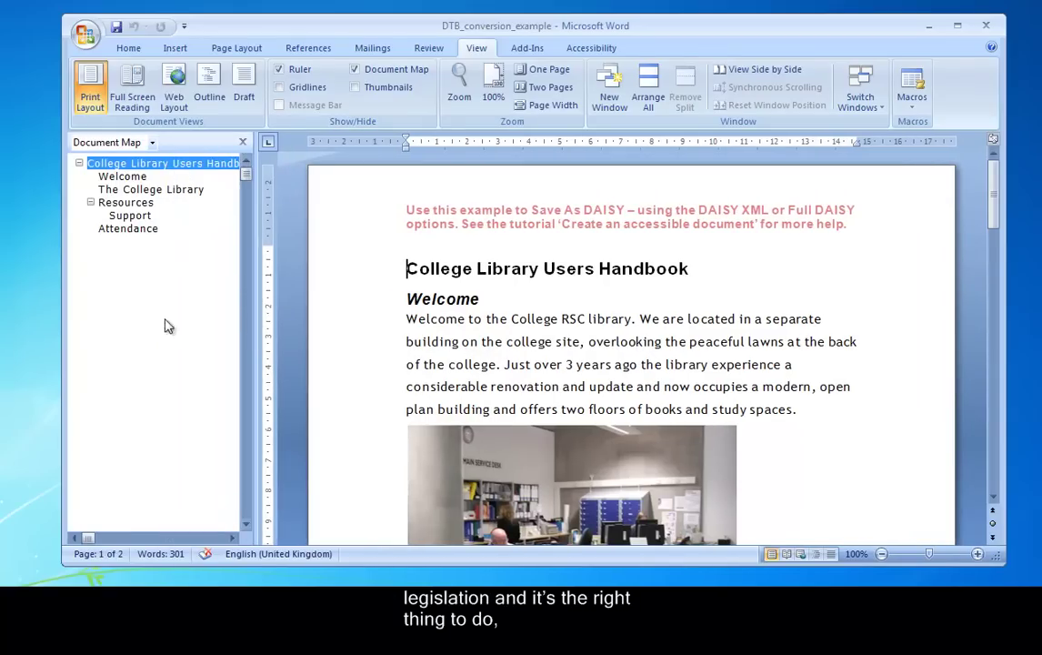
# Jump to the Attendance, Support, Resources and title headings, then close the Document Map
pyautogui.click(141, 228)
pyautogui.click(130, 216)
pyautogui.click(126, 201)
pyautogui.click(132, 164)
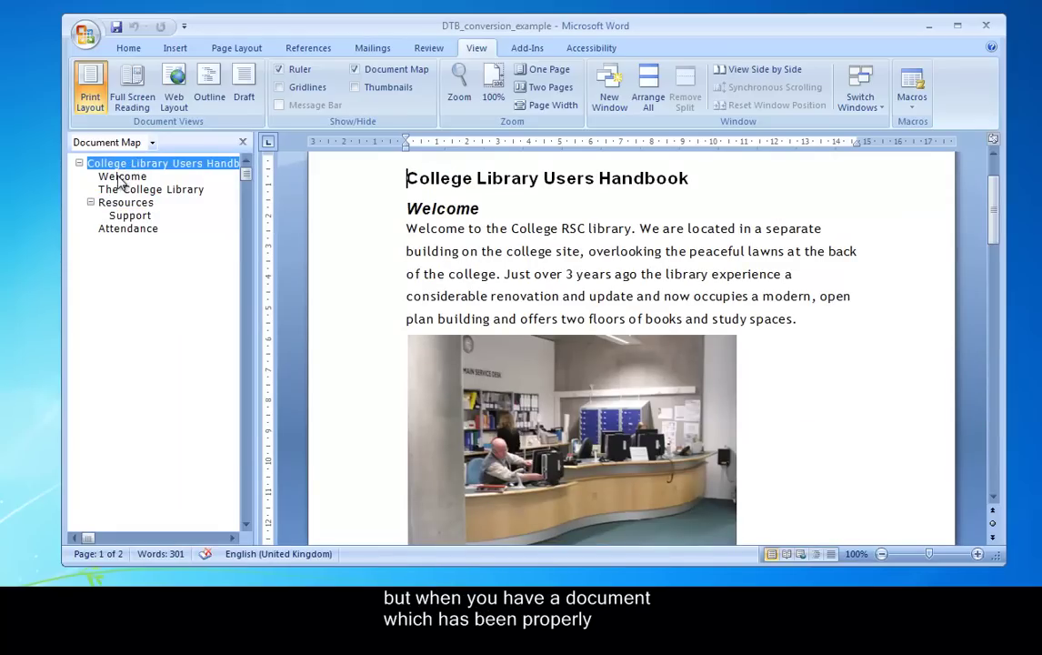
pyautogui.click(356, 70)
pyautogui.moveTo(995, 236)
pyautogui.mouseDown()
pyautogui.moveTo(995, 222)
pyautogui.moveTo(997, 238)
pyautogui.mouseUp()
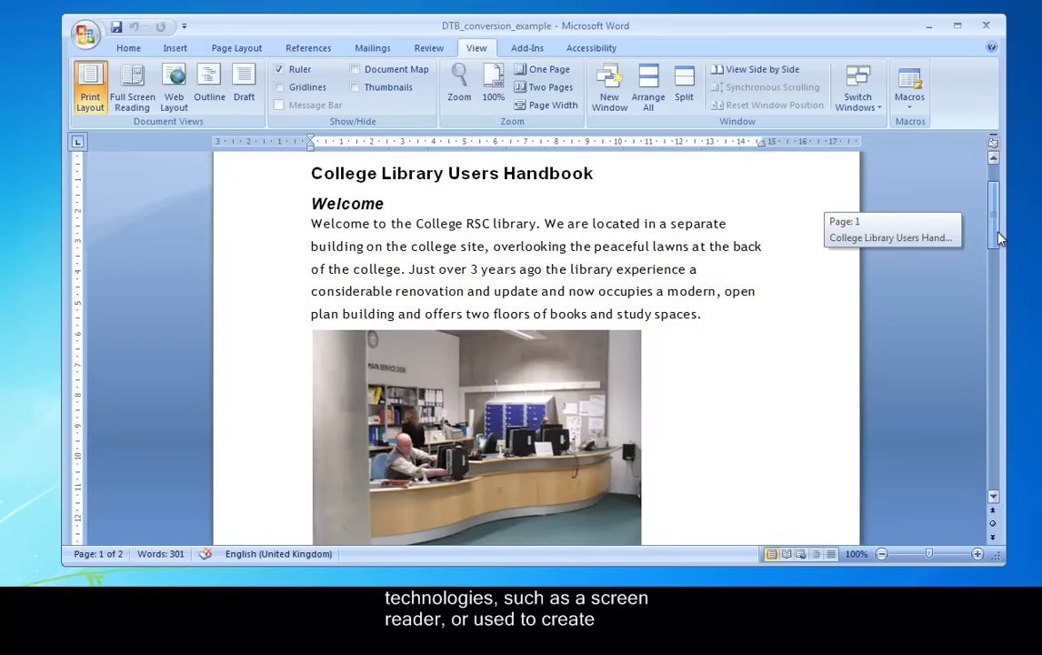
pyautogui.moveTo(997, 239); pyautogui.dragTo(1000, 219)
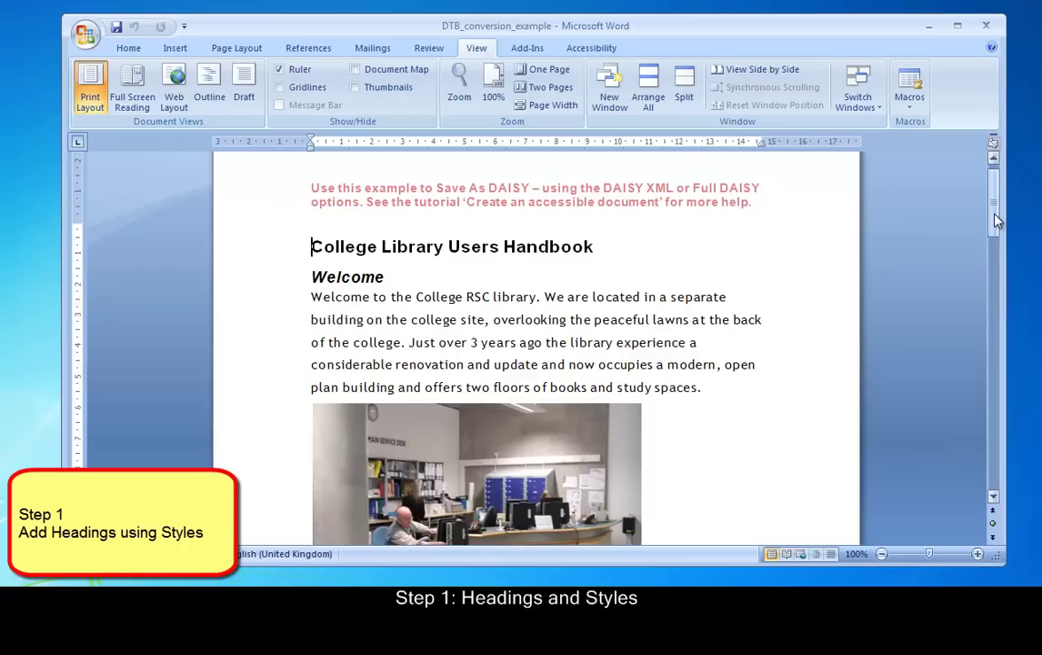
# Switch the ribbon back to the Home tab
pyautogui.click(135, 52)
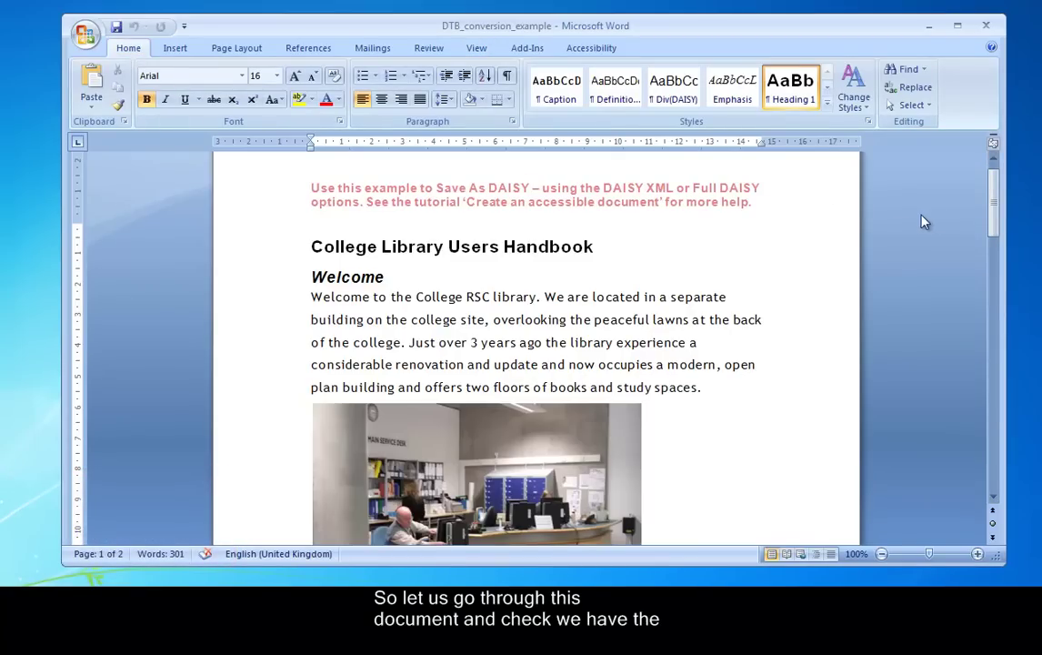
# Open the Styles pane, select all four Heading 2 instances, and preview the Style Set choices
pyautogui.click(867, 122)
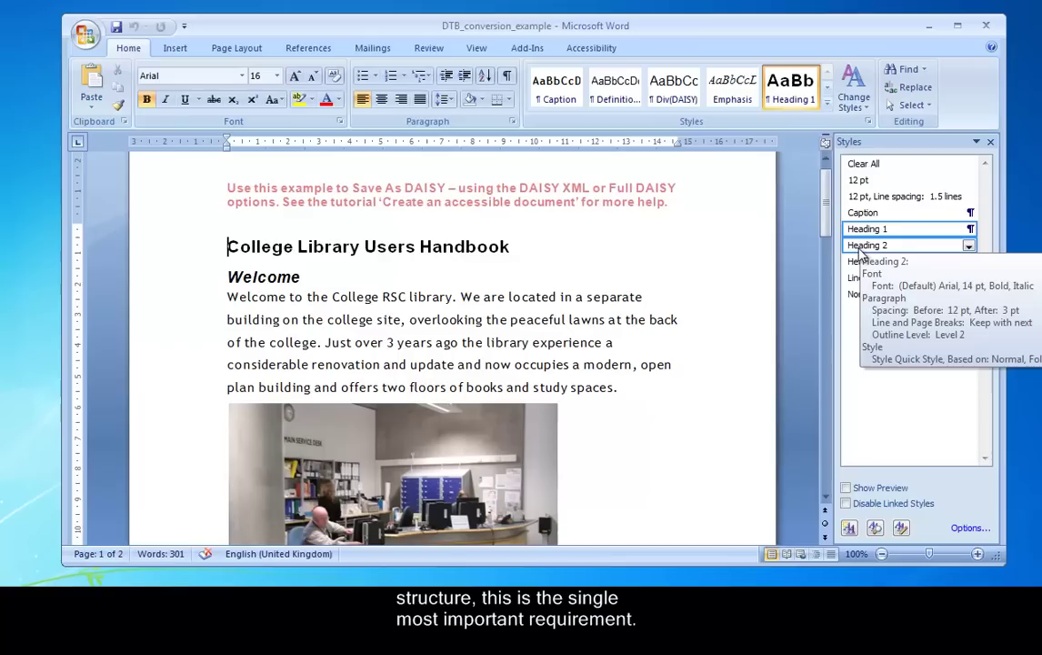
pyautogui.click(968, 245)
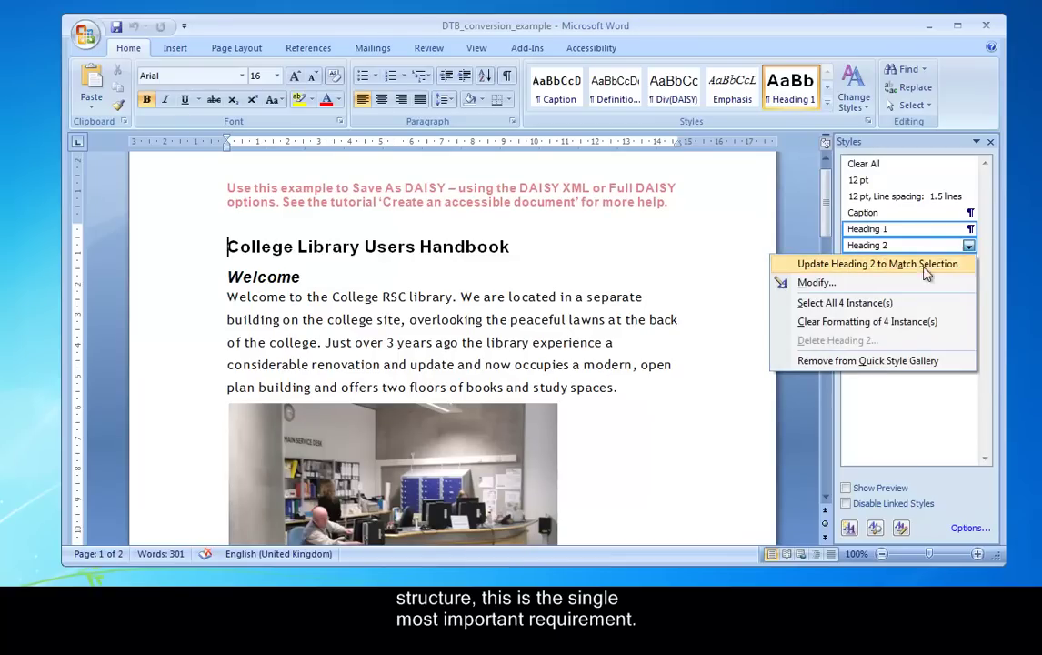
pyautogui.click(900, 309)
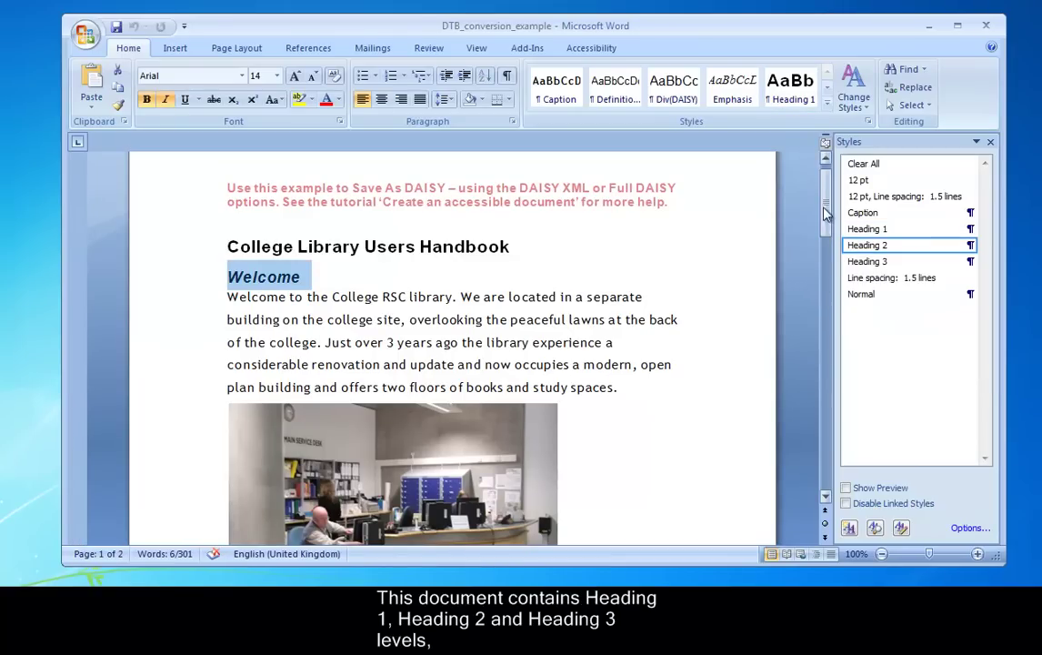
pyautogui.moveTo(825, 186); pyautogui.dragTo(846, 168)
pyautogui.click(865, 109)
pyautogui.moveTo(896, 125)
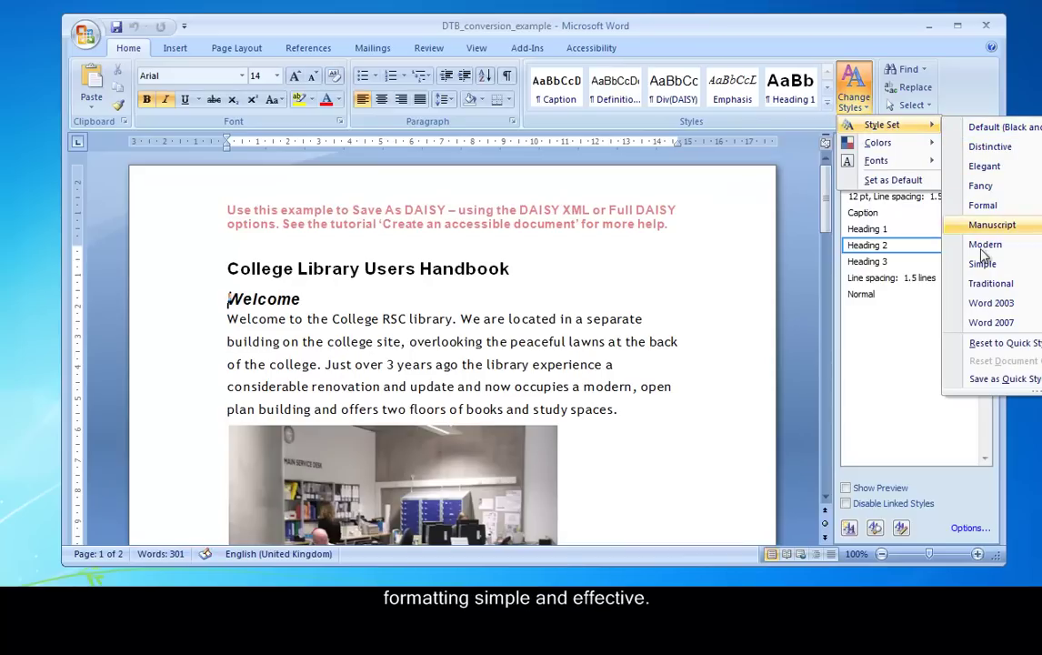
# Apply the Word 2003 style set and check the quick styles gallery
pyautogui.click(991, 304)
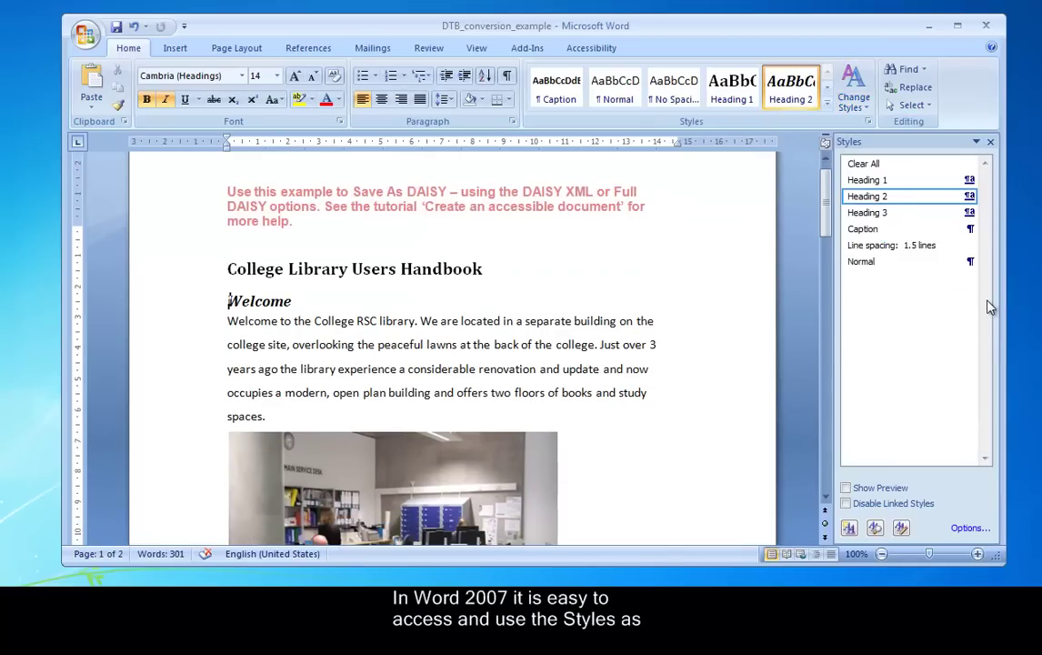
pyautogui.click(826, 106)
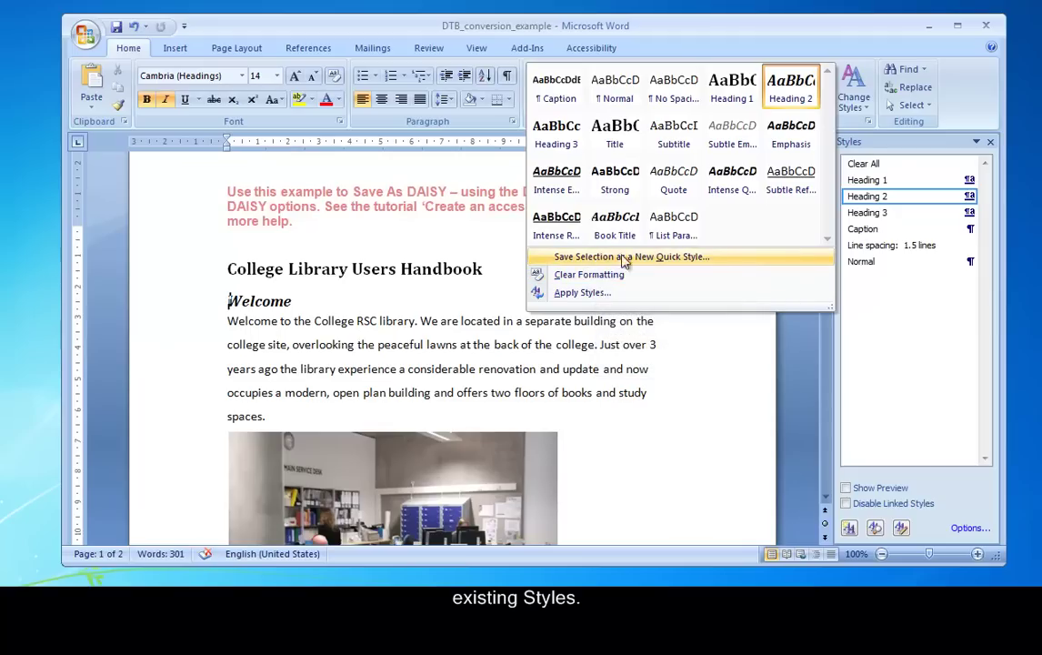
pyautogui.click(767, 55)
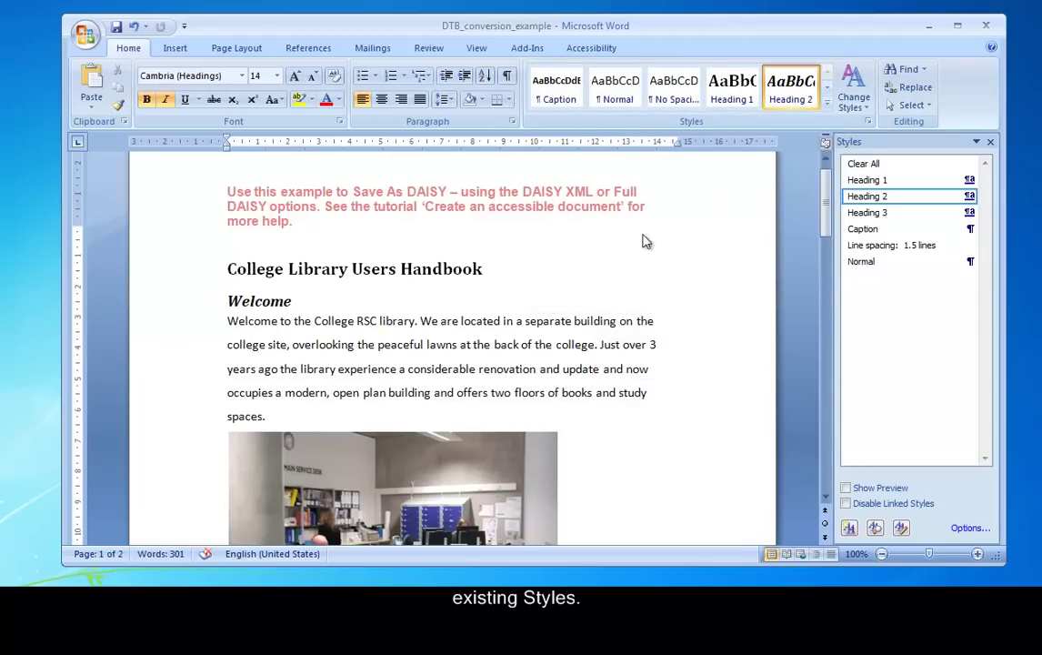
# Remove the blank line above The College Library and make it a Heading 2
pyautogui.scroll(-2, 135, 298)
pyautogui.scroll(-9, 135, 298)
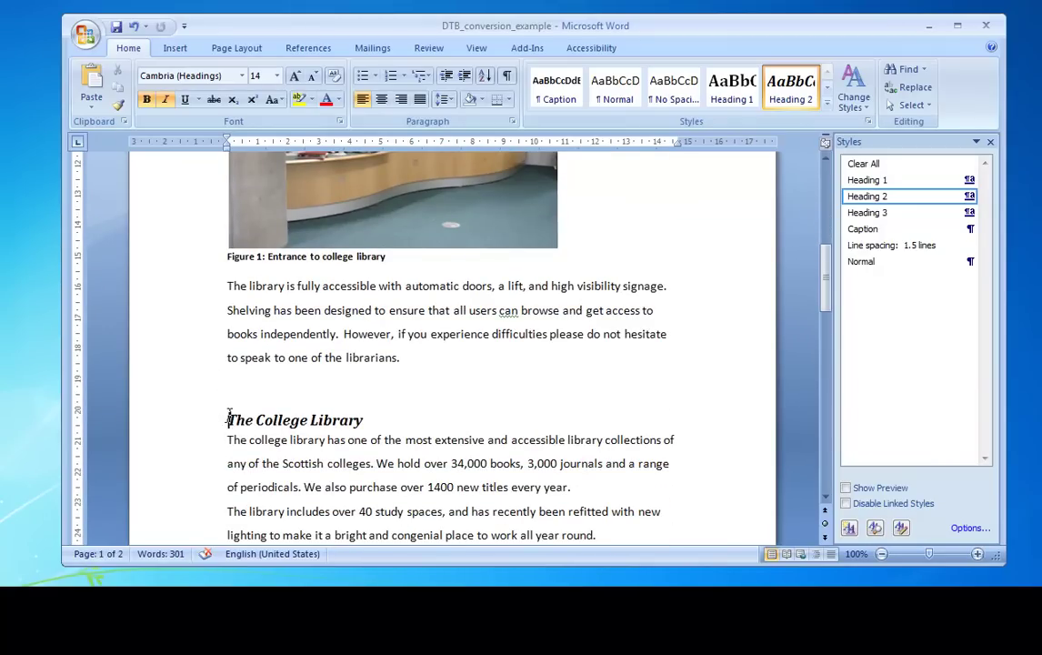
pyautogui.press('BackSpace')
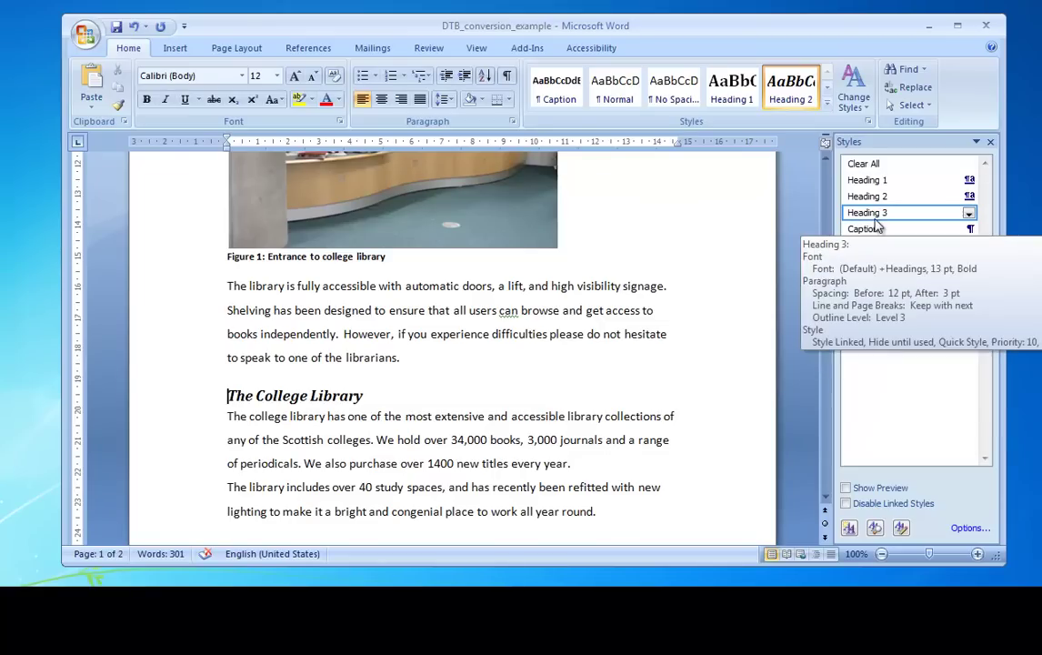
pyautogui.click(876, 218)
pyautogui.click(869, 197)
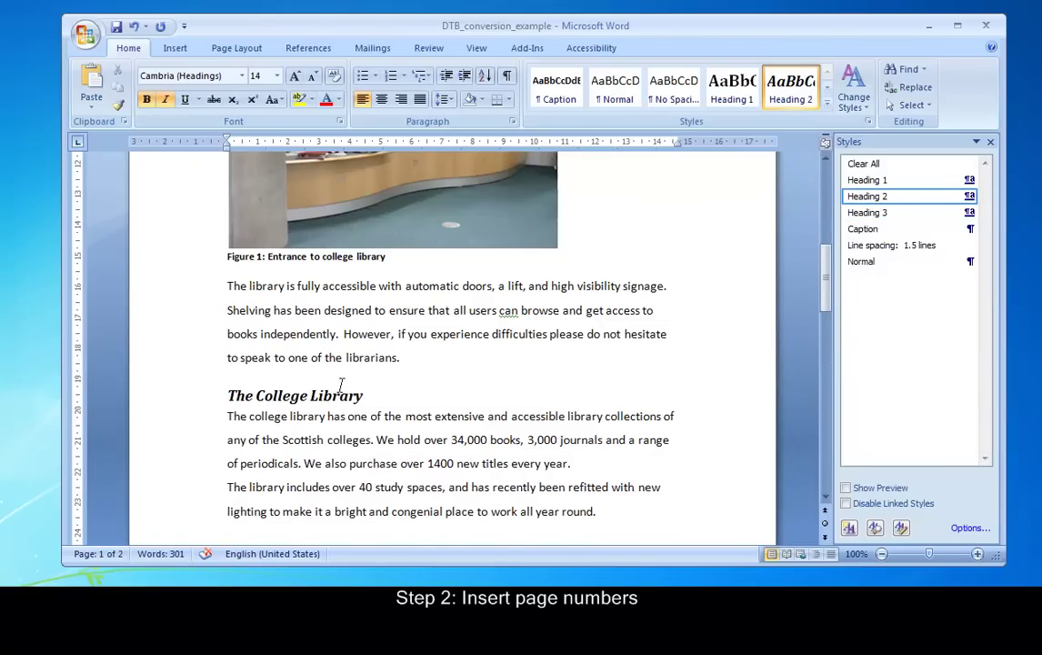
pyautogui.scroll(6, 341, 384)
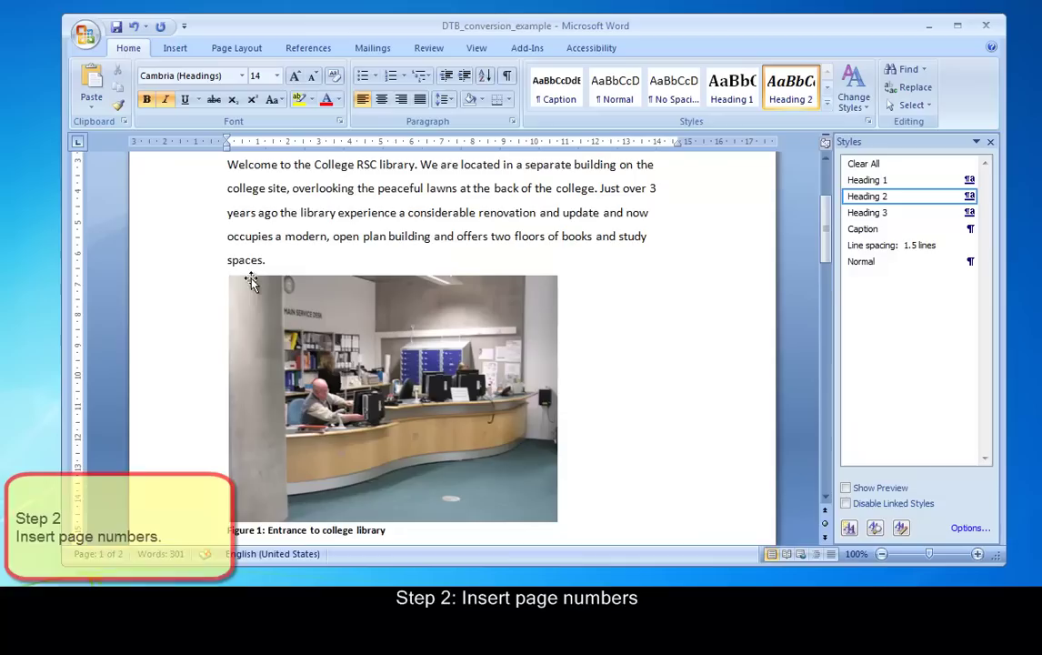
# Insert a Plain Number 3 page number at the bottom right of the footer
pyautogui.click(175, 50)
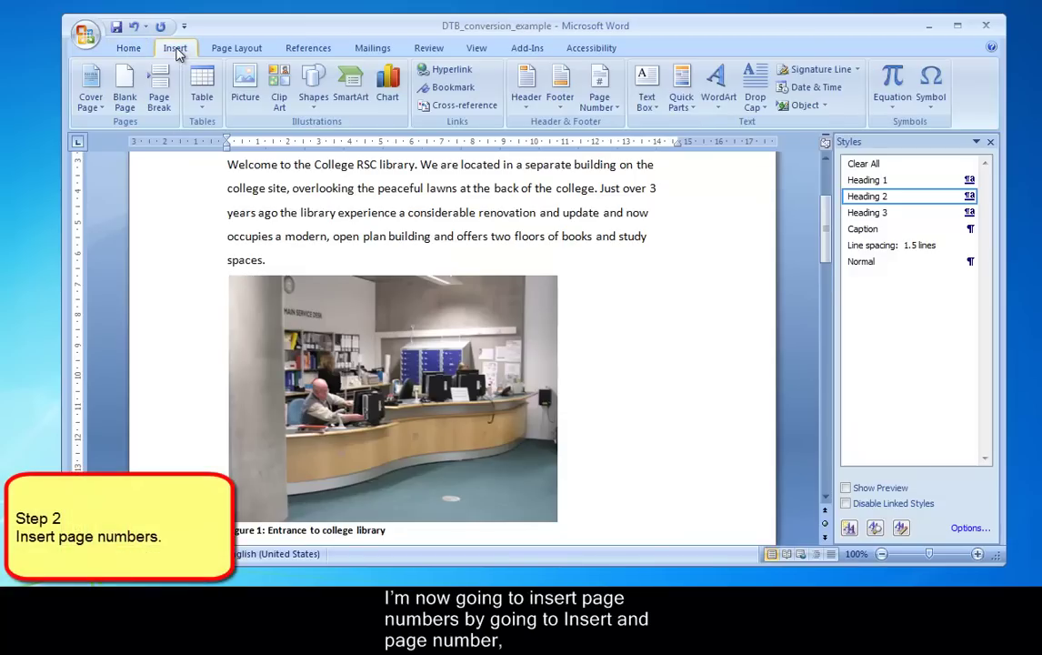
pyautogui.click(608, 111)
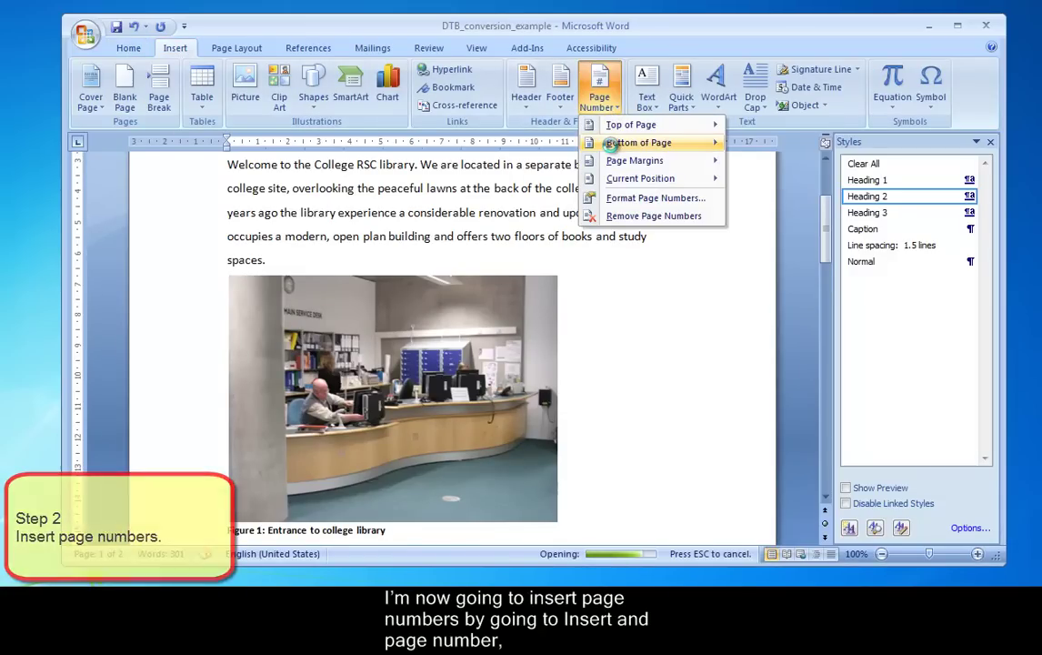
pyautogui.moveTo(612, 148)
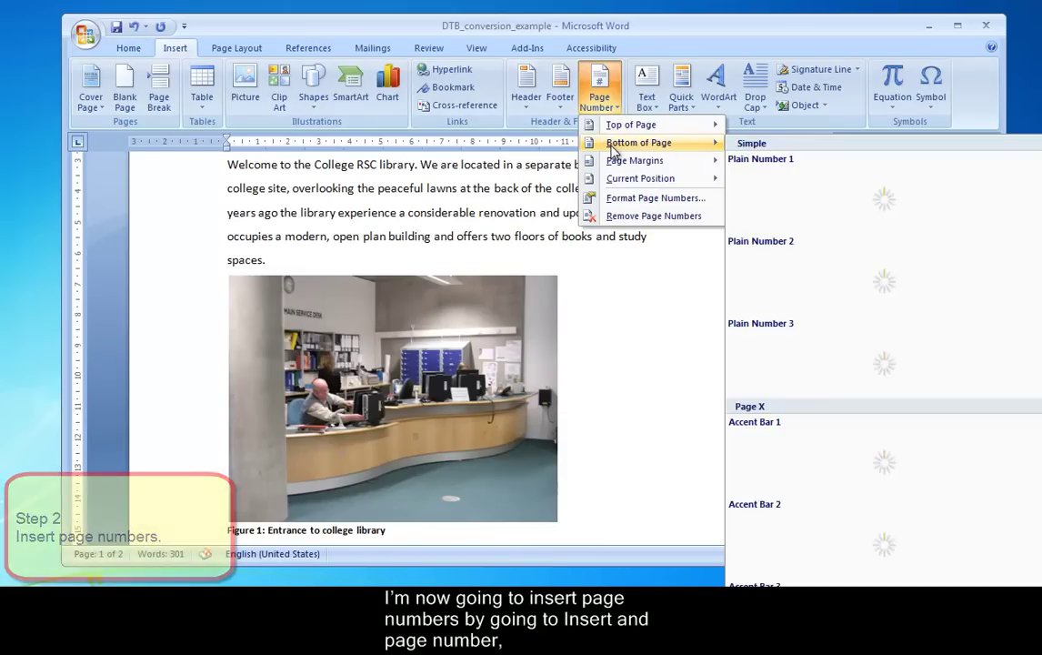
pyautogui.click(794, 367)
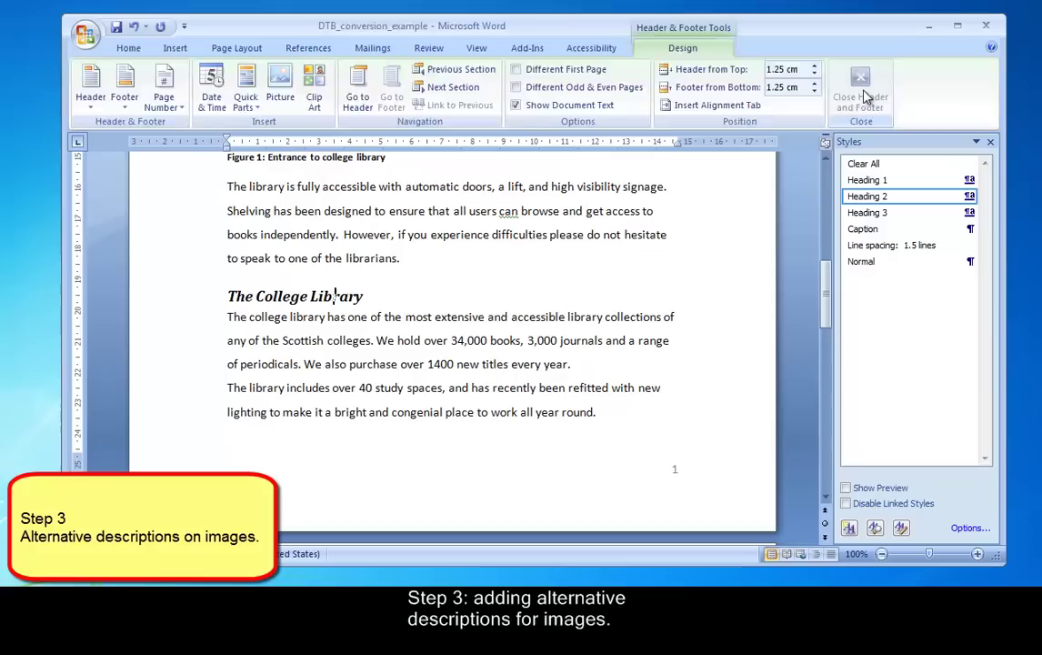
# Leave the footer, then select the library photo to show its Picture Tools formatting commands
pyautogui.click(860, 86)
pyautogui.moveTo(825, 291); pyautogui.dragTo(825, 232)
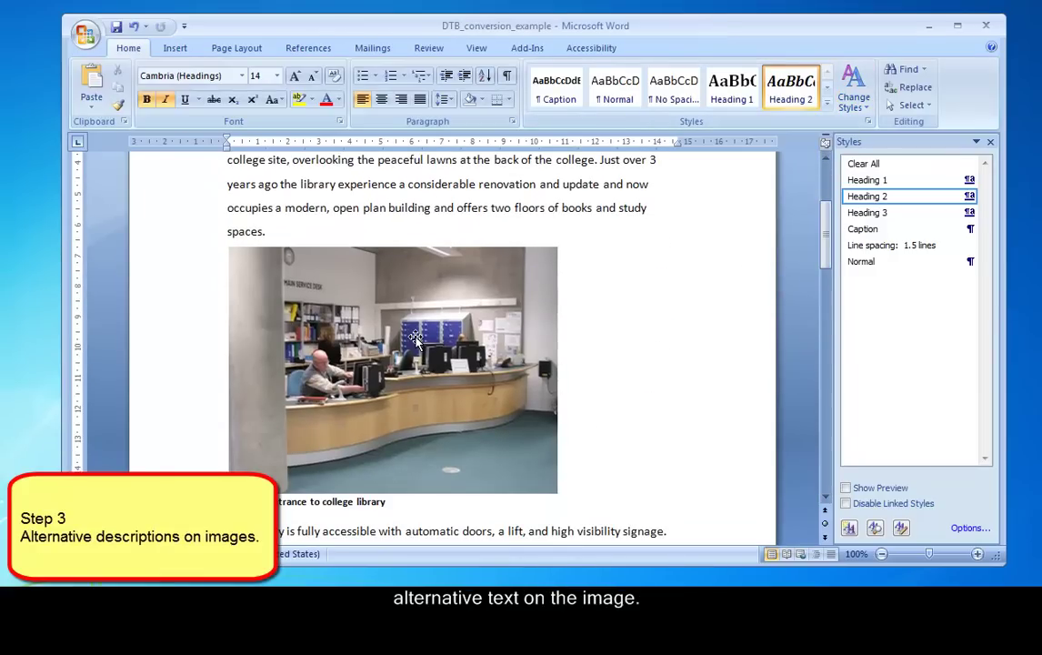
pyautogui.click(369, 303)
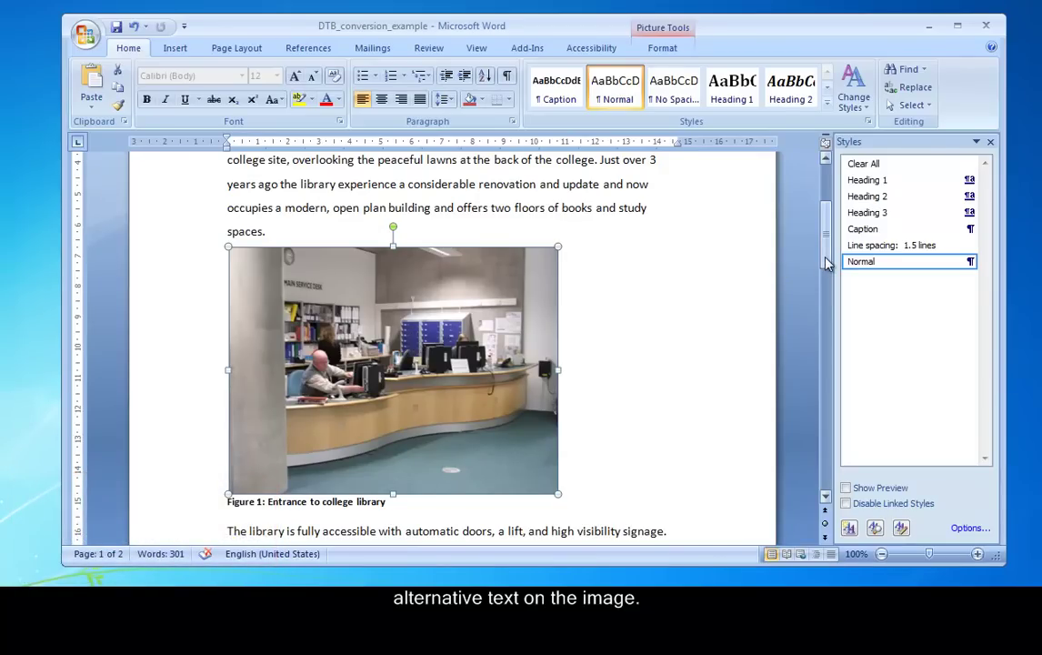
pyautogui.moveTo(823, 261)
pyautogui.mouseDown()
pyautogui.moveTo(823, 299)
pyautogui.moveTo(822, 273)
pyautogui.mouseUp()
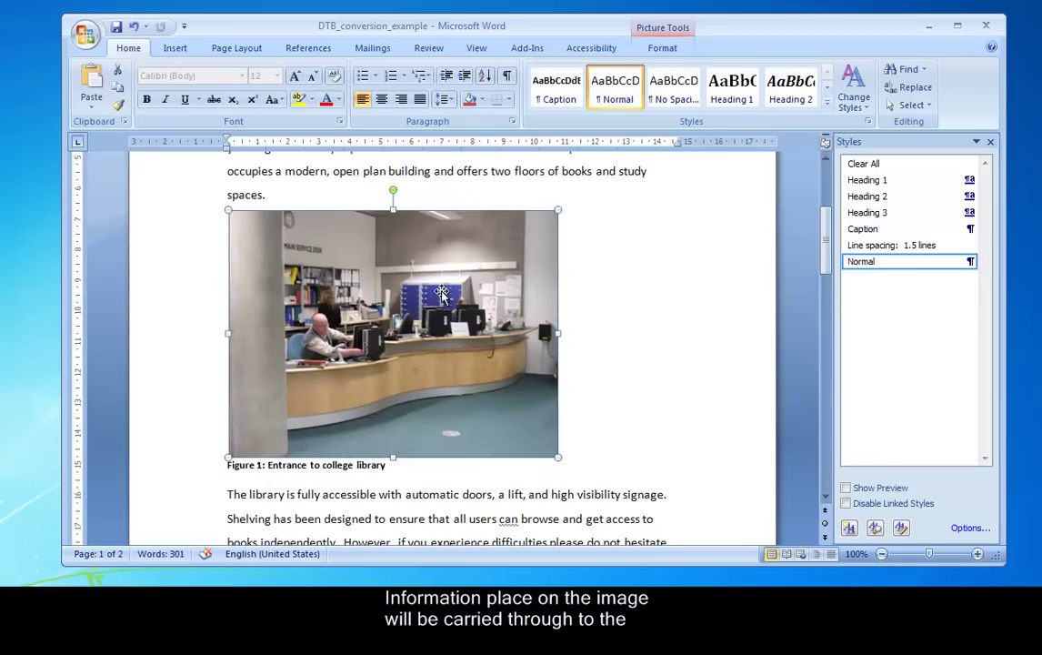
pyautogui.doubleClick(383, 282)
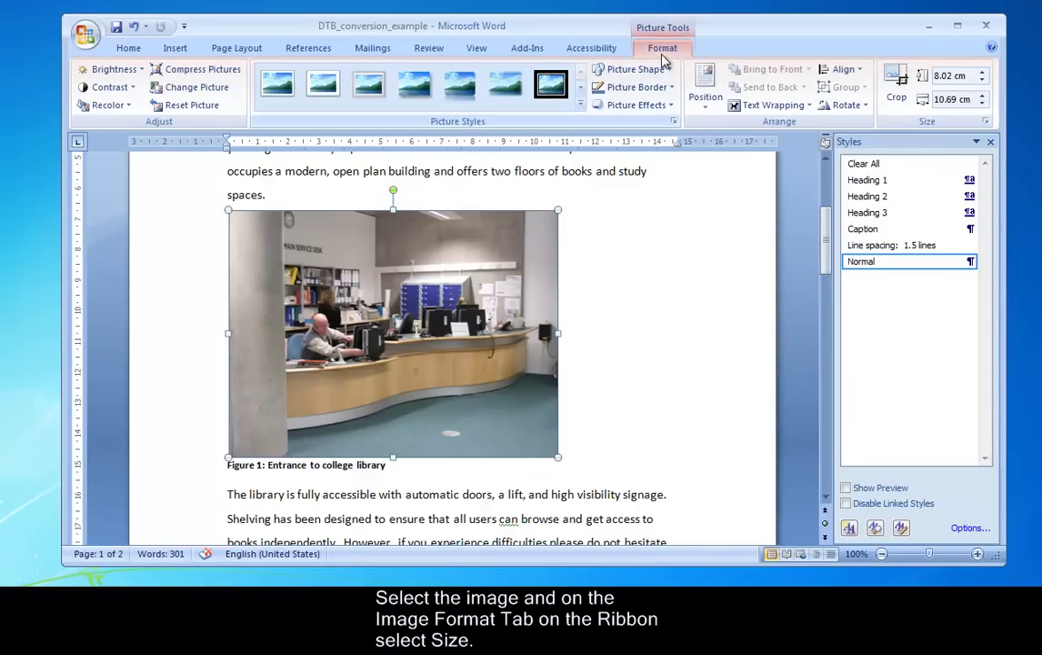
# In the photo's Size dialog, check the Alt Text describing the college library front desk, then close it
pyautogui.click(984, 121)
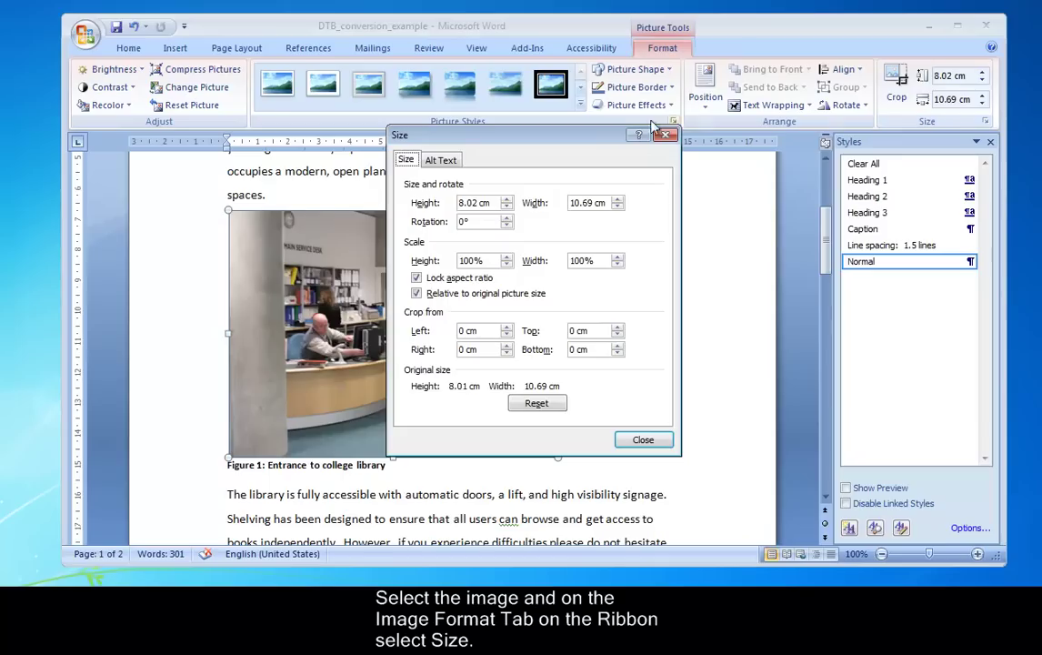
pyautogui.moveTo(599, 139); pyautogui.dragTo(750, 107)
pyautogui.click(593, 128)
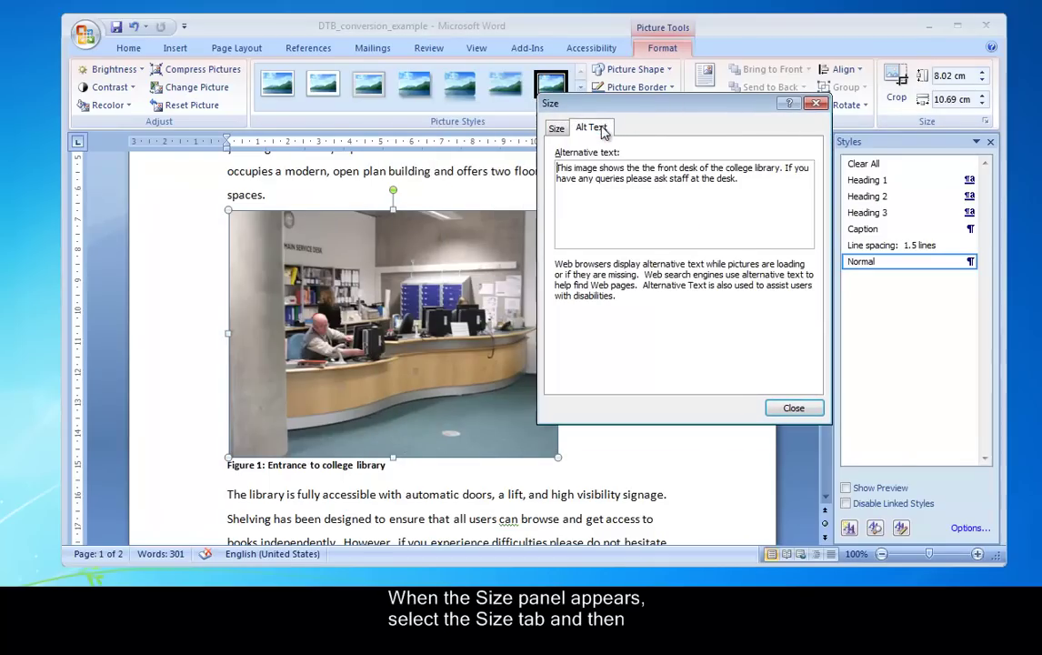
pyautogui.moveTo(749, 184); pyautogui.dragTo(548, 169)
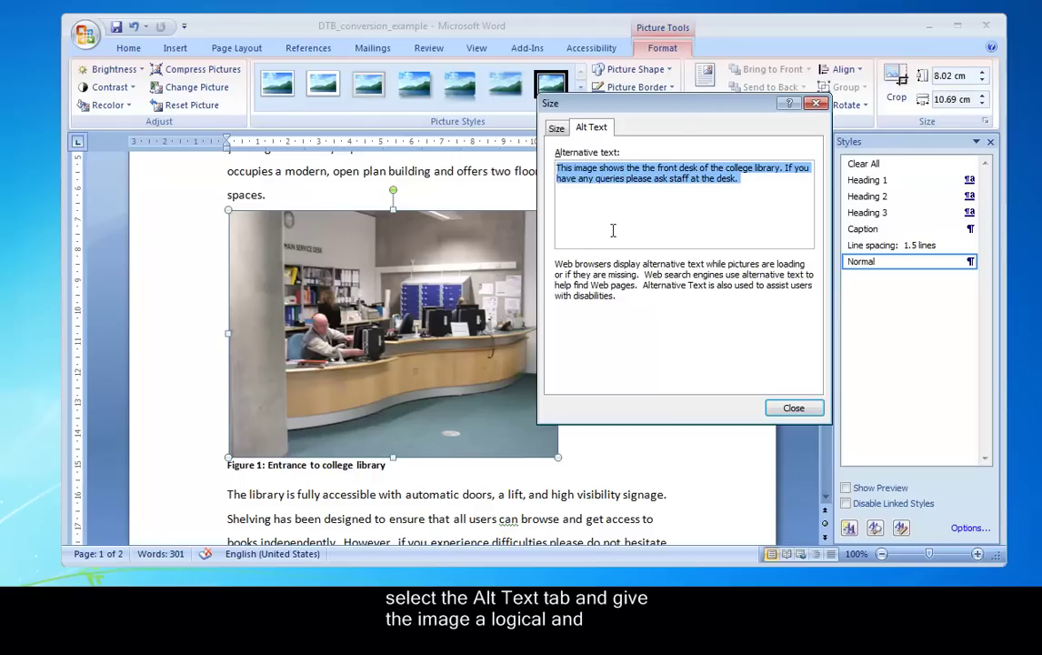
pyautogui.moveTo(688, 113); pyautogui.dragTo(666, 138)
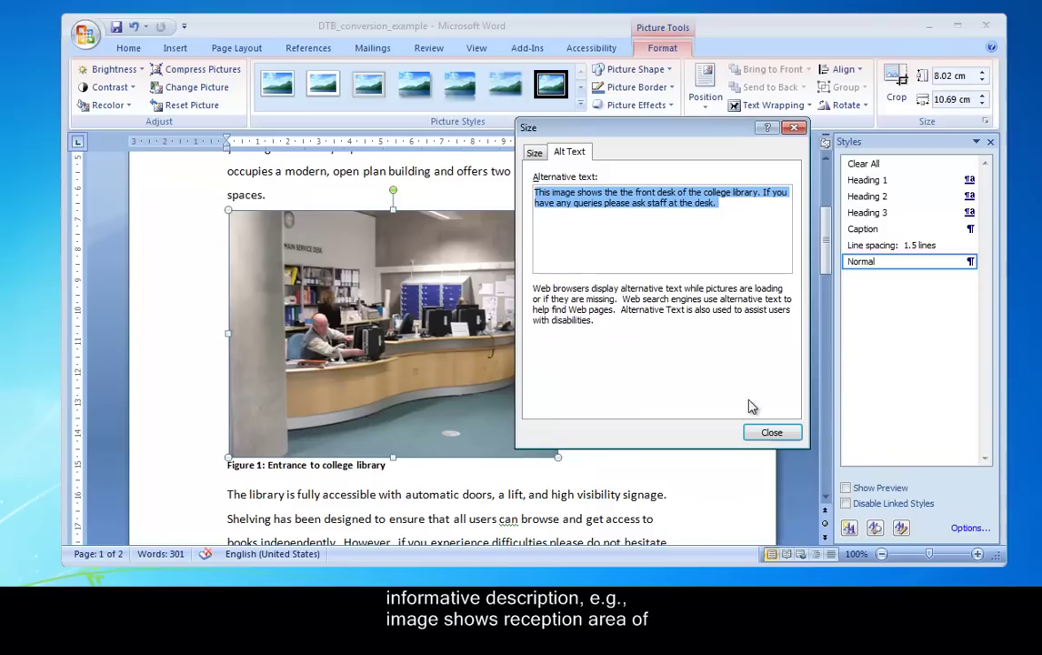
pyautogui.click(771, 435)
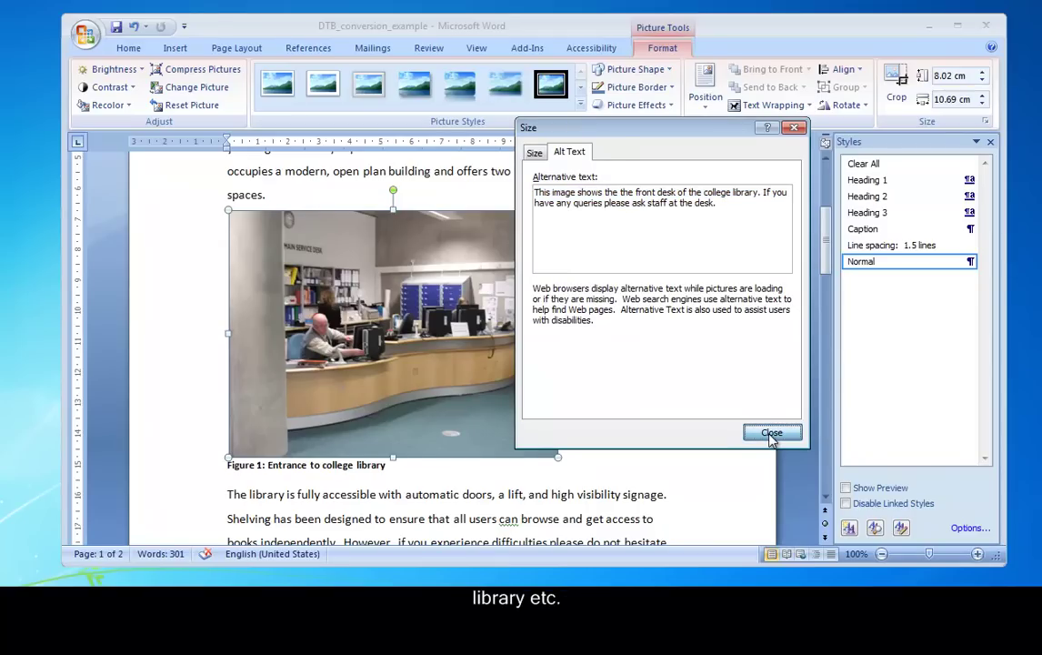
pyautogui.click(771, 435)
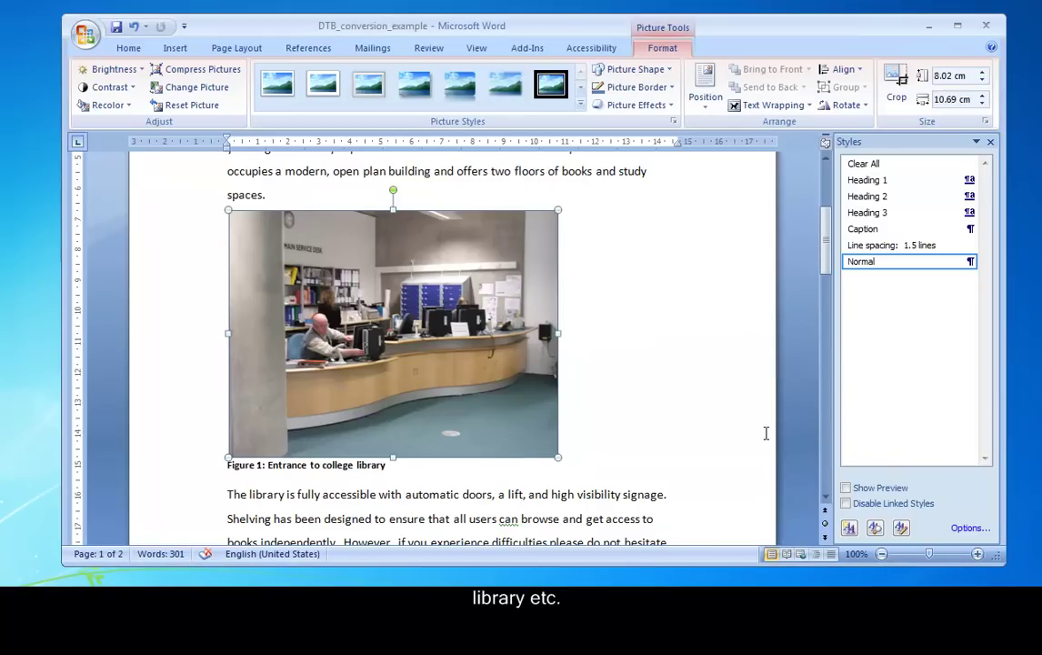
# Insert a caption under the photo and delete the duplicate, leaving 'Figure 2: Entrance to college library'
pyautogui.rightClick(322, 244)
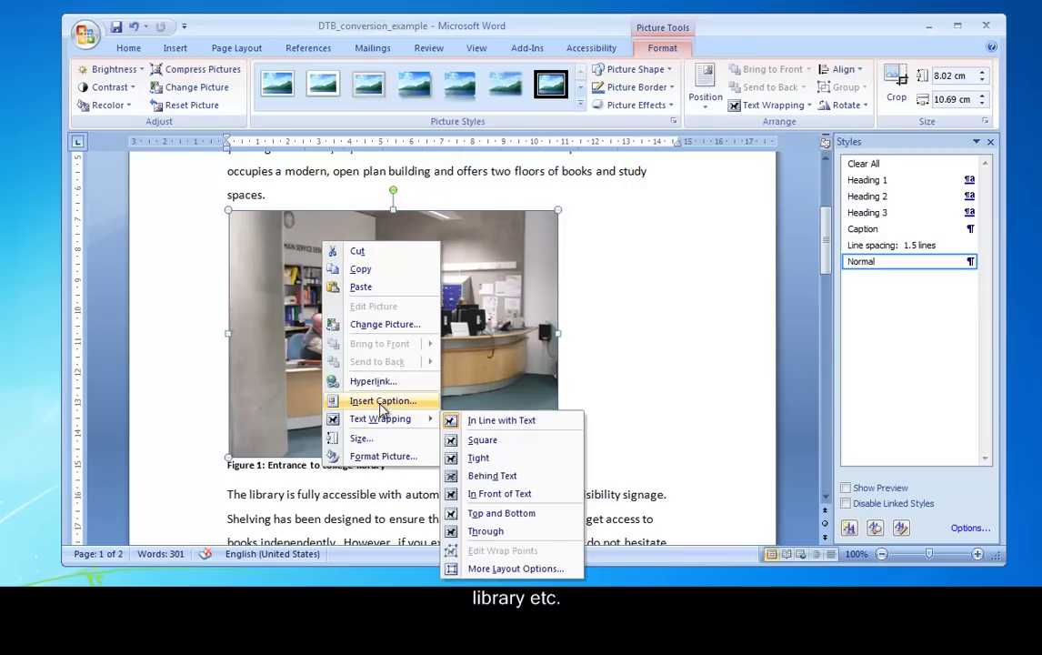
pyautogui.click(381, 406)
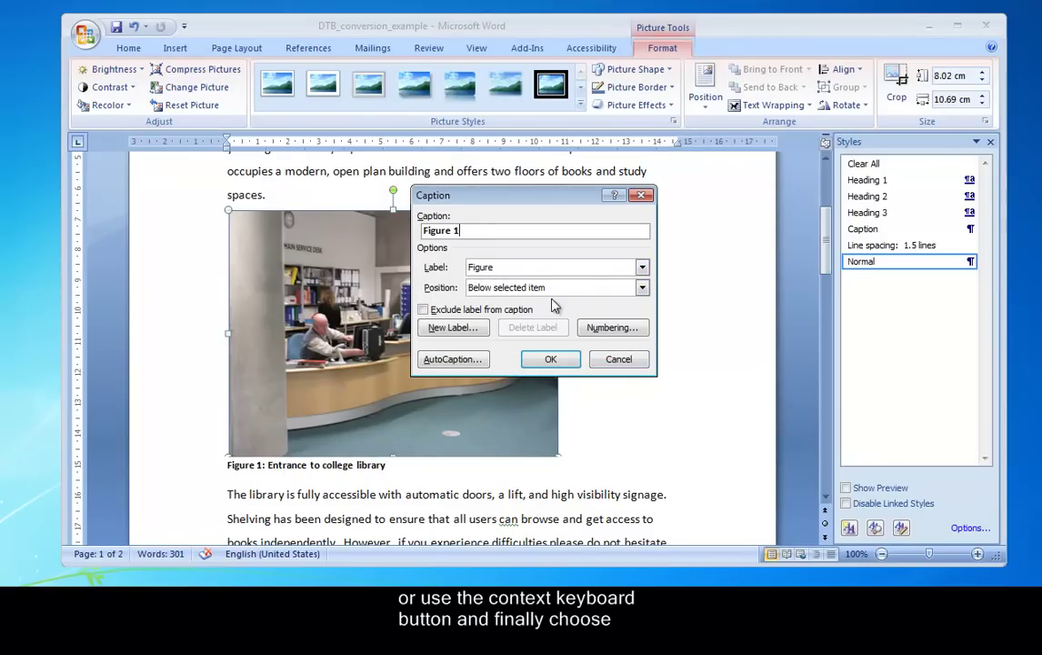
pyautogui.click(551, 359)
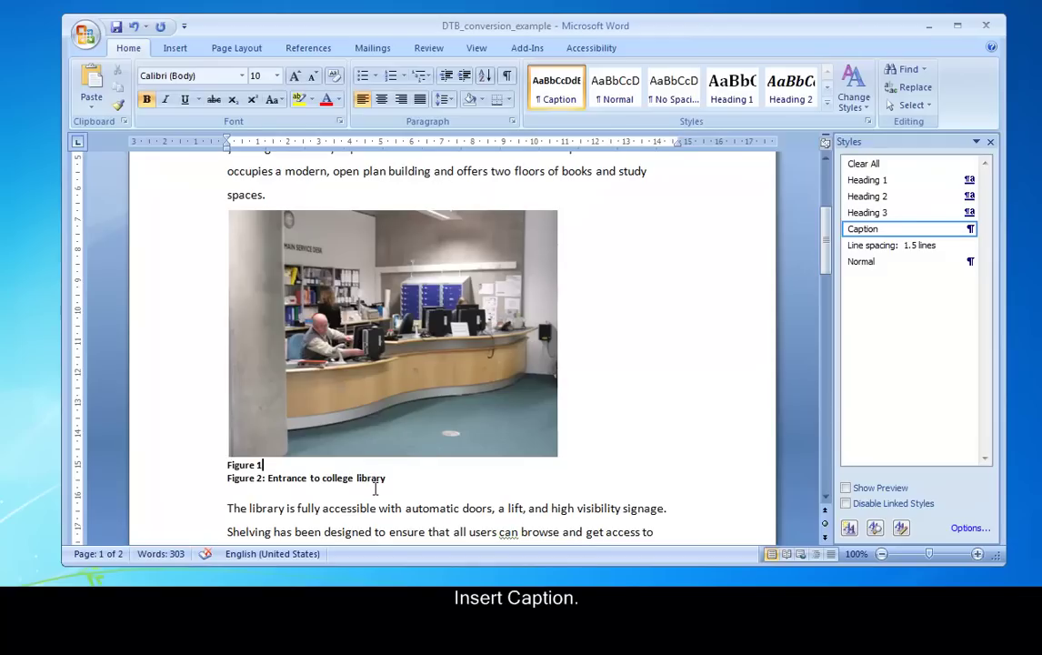
pyautogui.press('BackSpace')
pyautogui.press('BackSpace')
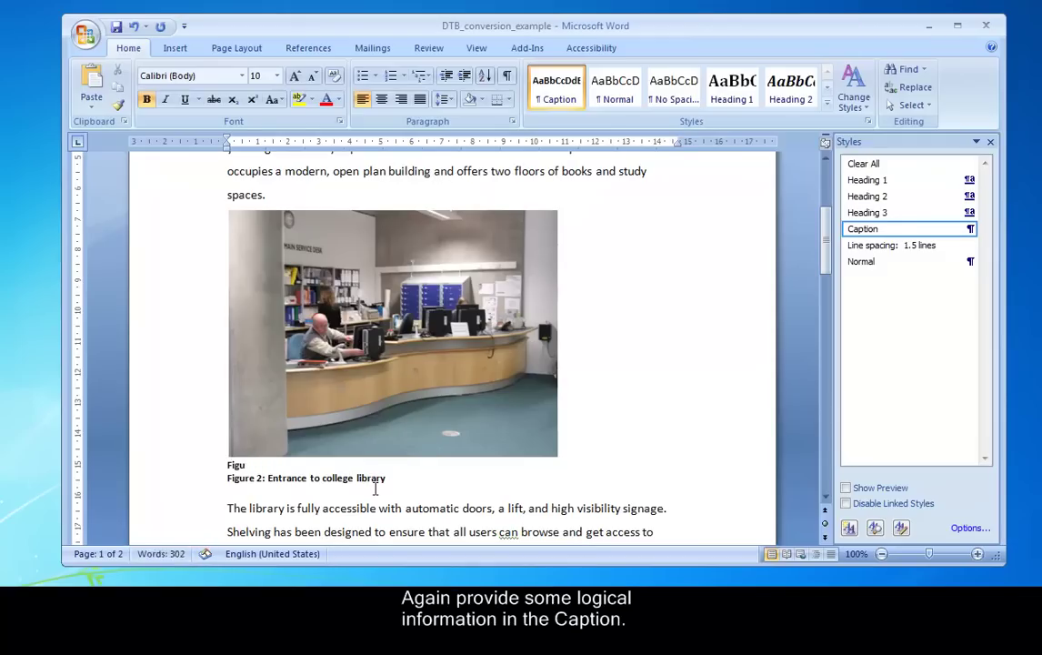
pyautogui.press('BackSpace')
pyautogui.press('BackSpace')
pyautogui.press('BackSpace')
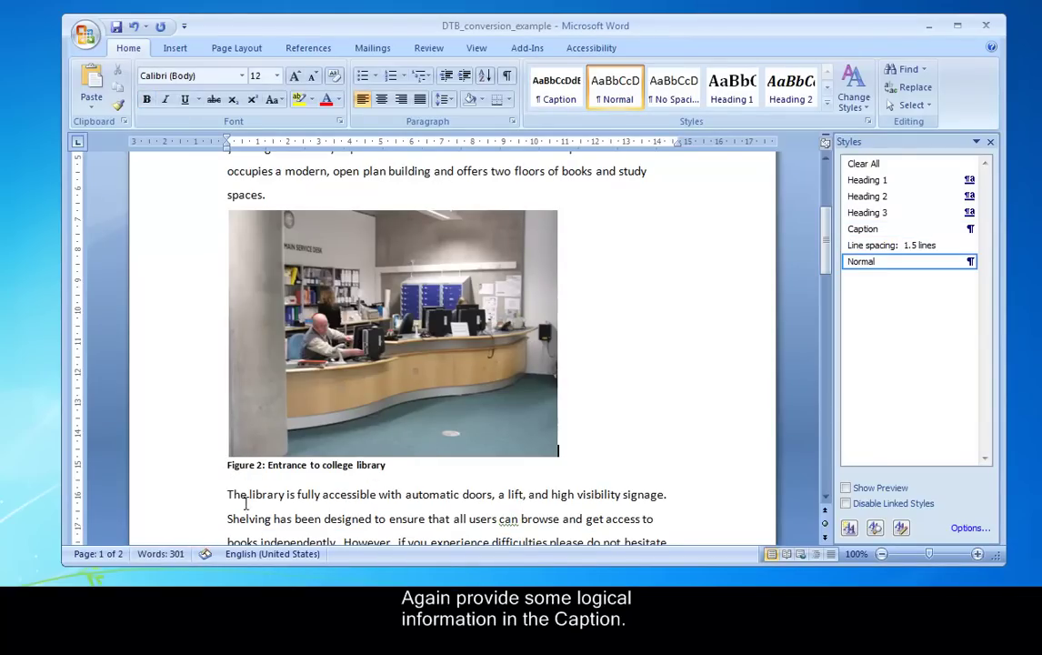
pyautogui.moveTo(388, 468); pyautogui.dragTo(240, 468)
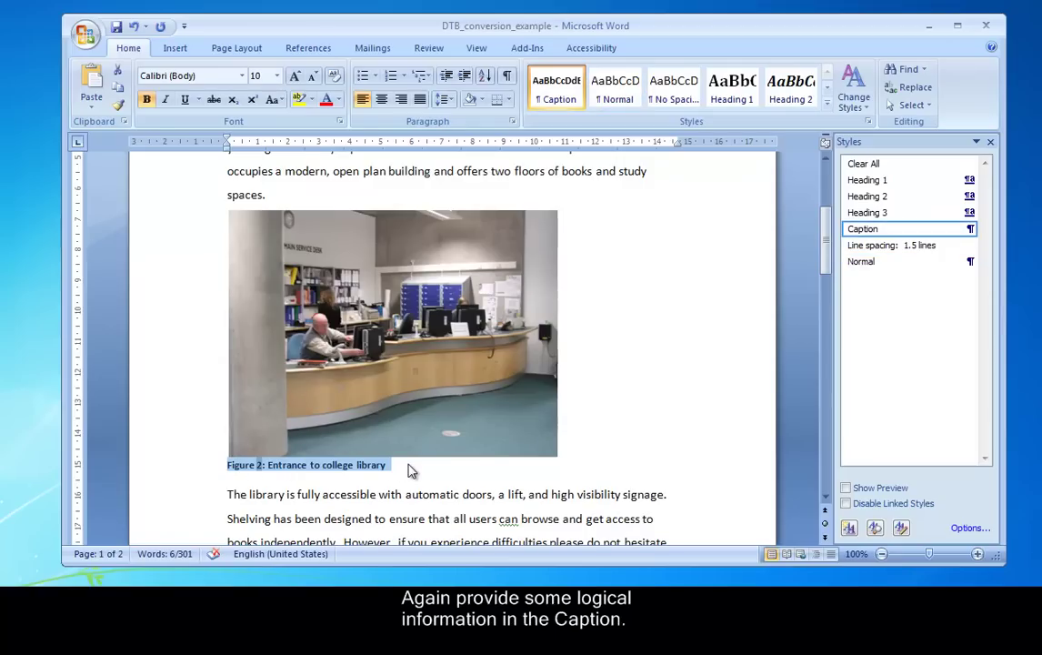
# Deselect the caption and look through the Office button menu without choosing anything
pyautogui.click(344, 471)
pyautogui.click(83, 35)
pyautogui.moveTo(125, 177)
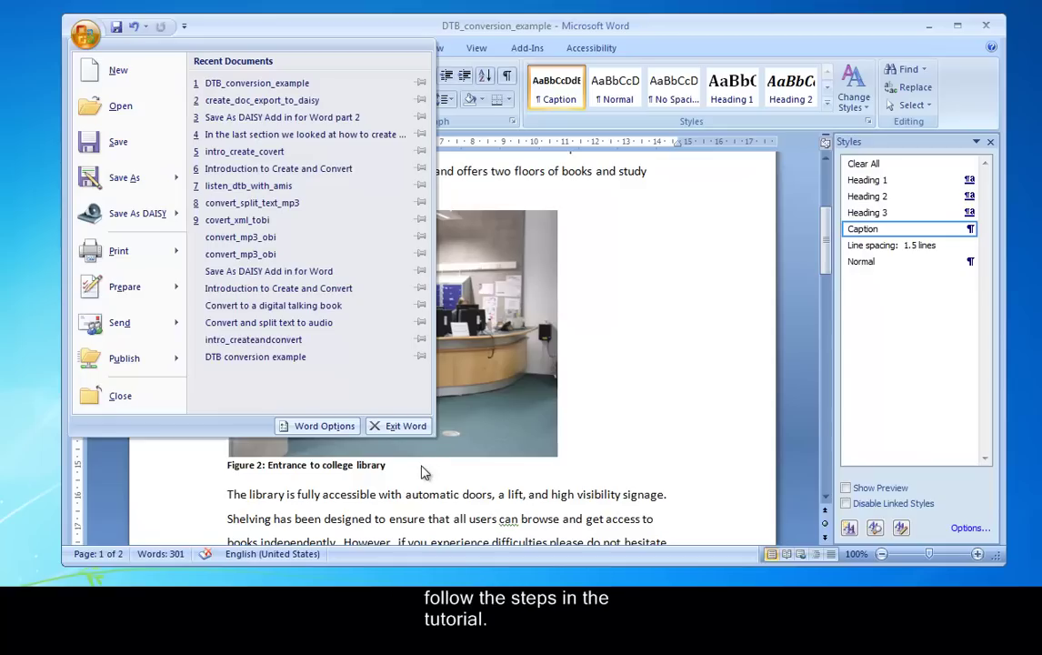
pyautogui.click(421, 465)
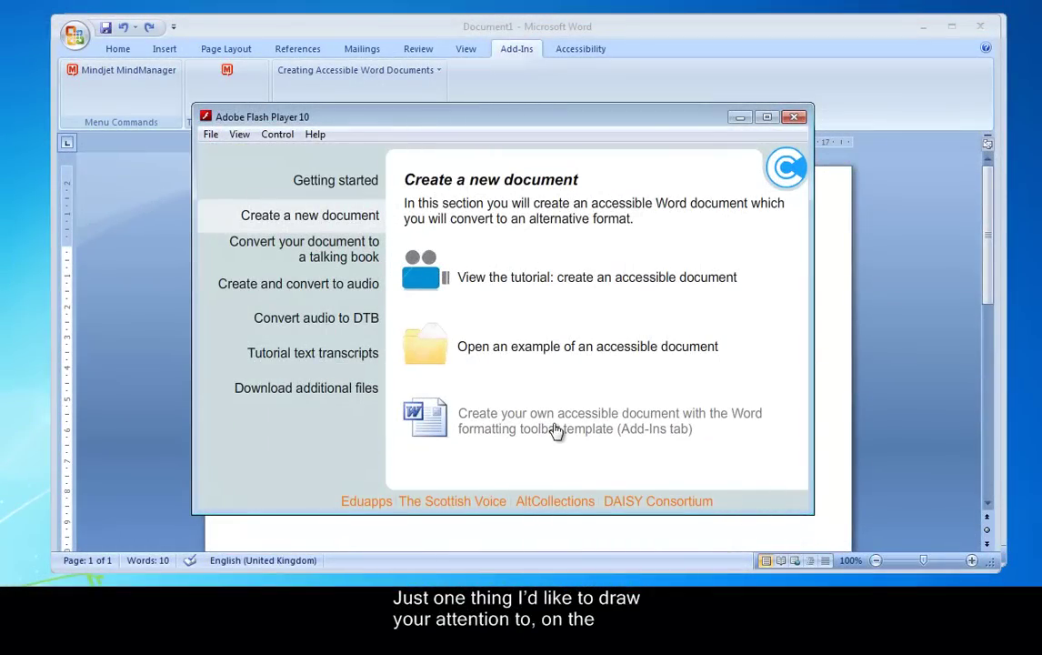
# Minimize the tutorial; make RSC Scotland North and East Heading 1 and Word Formatting Toolbar Heading 2
pyautogui.click(740, 118)
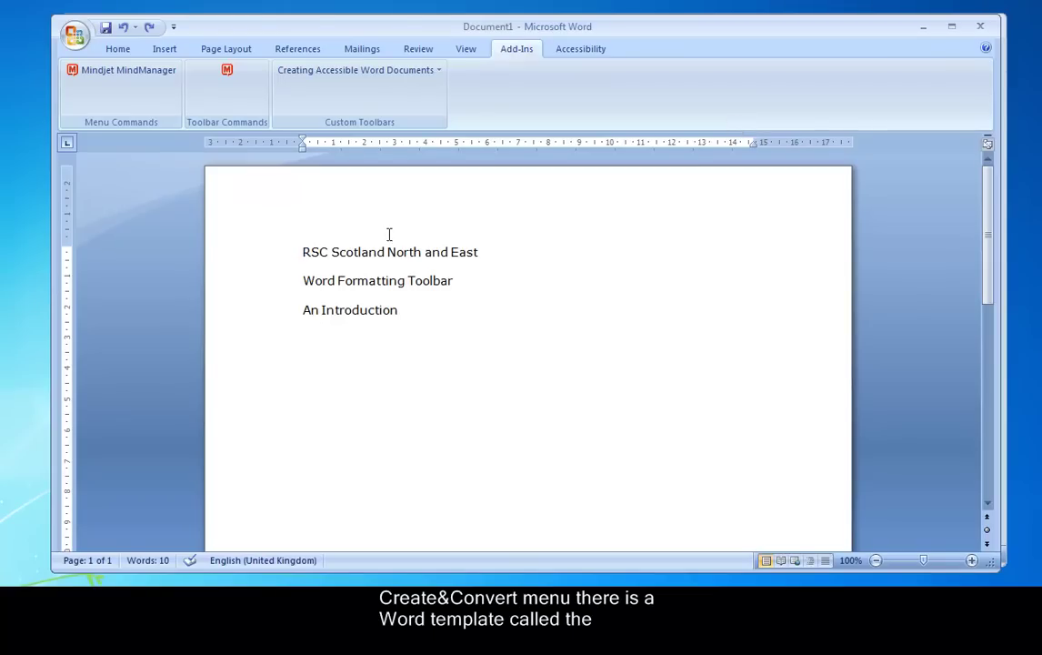
pyautogui.click(433, 78)
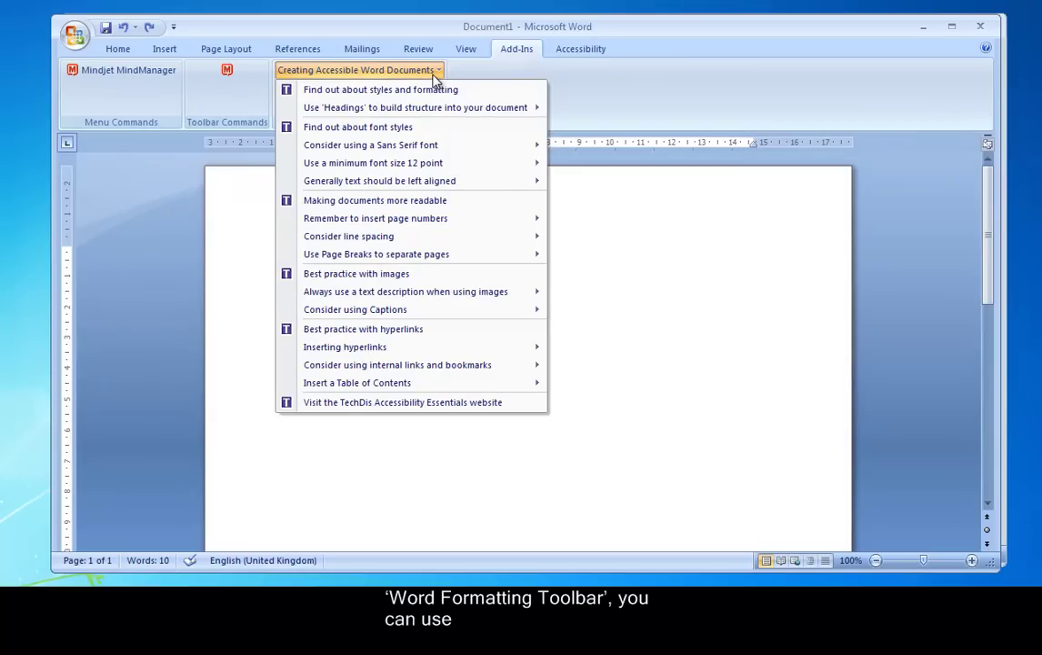
pyautogui.moveTo(434, 109)
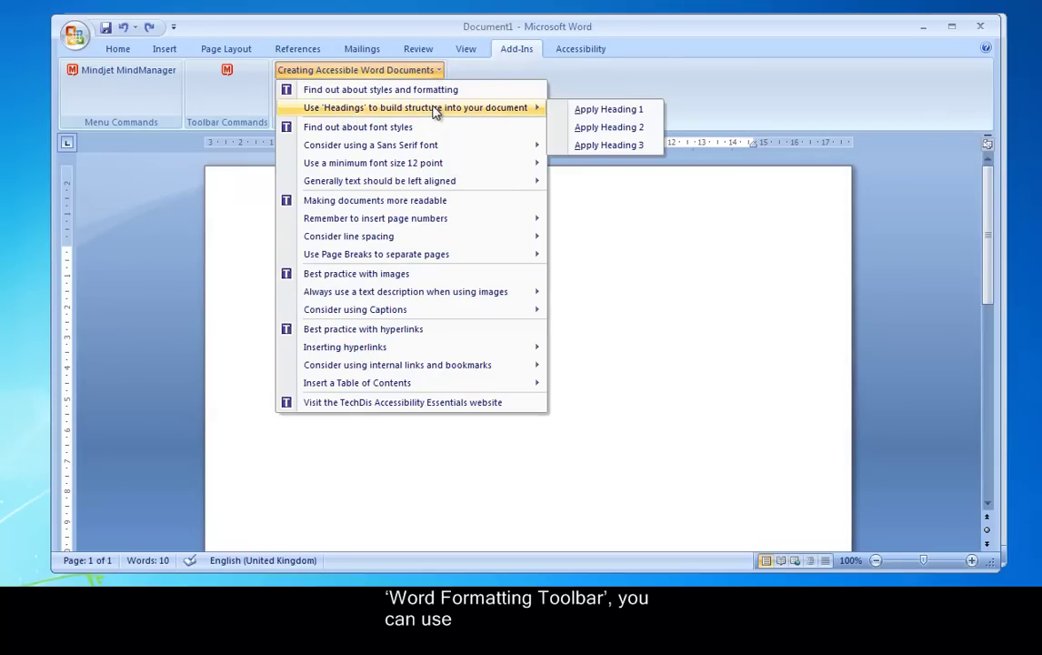
pyautogui.click(591, 110)
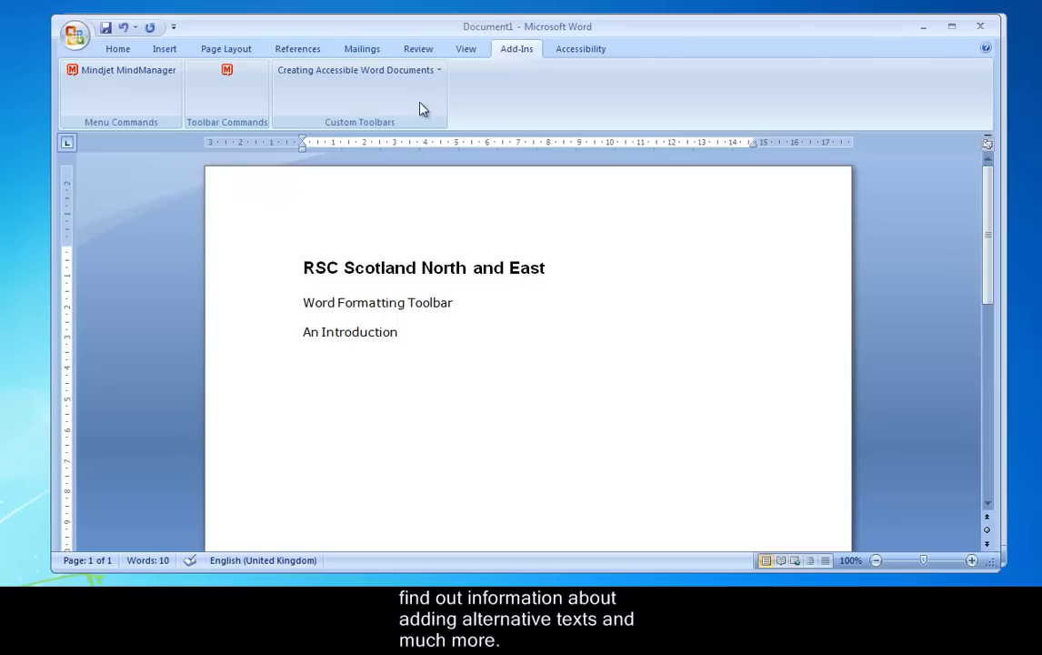
pyautogui.click(435, 73)
pyautogui.moveTo(437, 110)
pyautogui.click(618, 129)
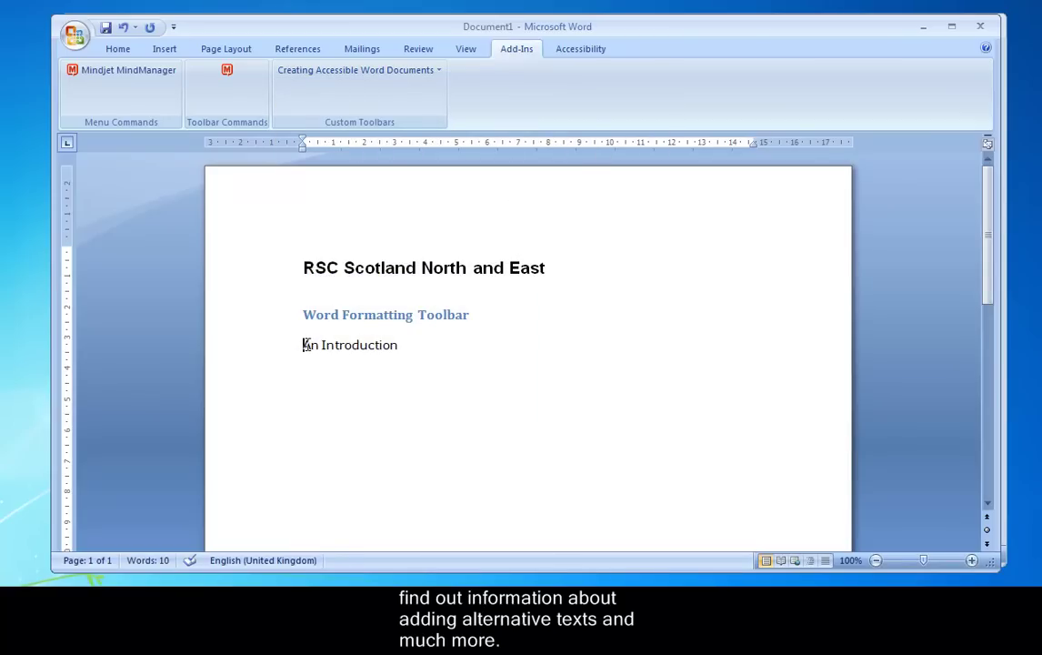
# Make An Introduction a Heading 3 and open the TechDis Accessibility Essentials website
pyautogui.click(427, 74)
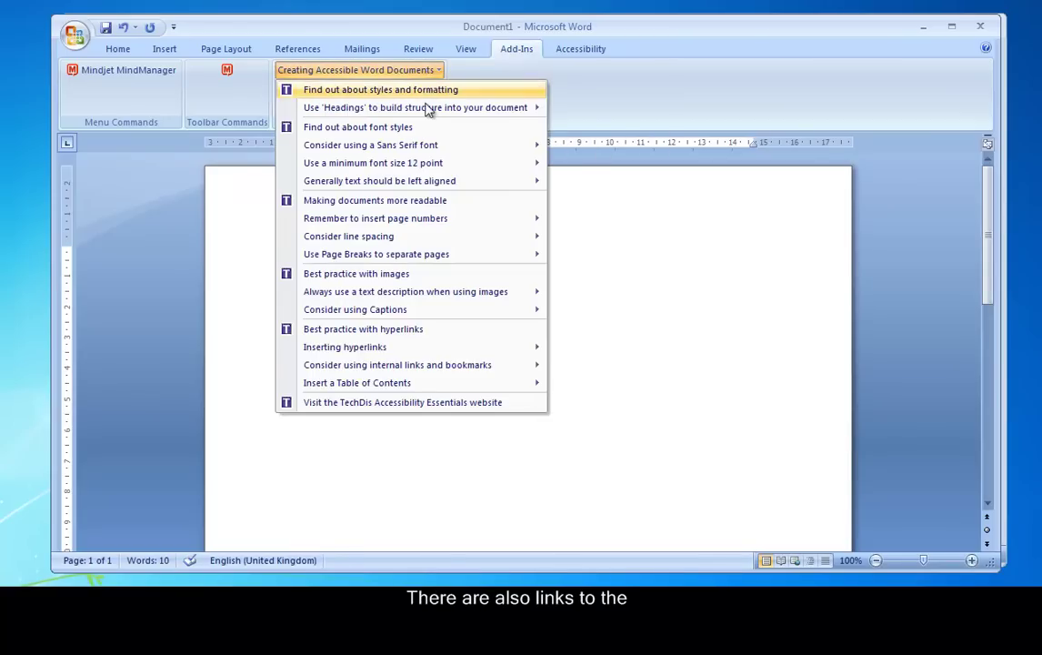
pyautogui.moveTo(430, 115)
pyautogui.click(598, 145)
pyautogui.click(432, 70)
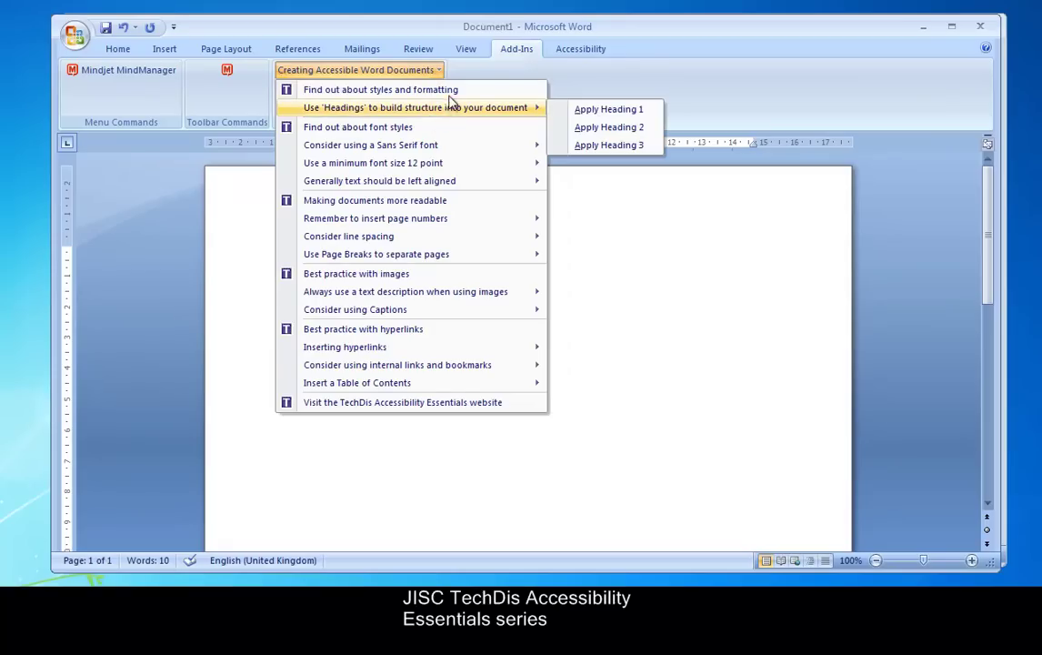
pyautogui.click(452, 91)
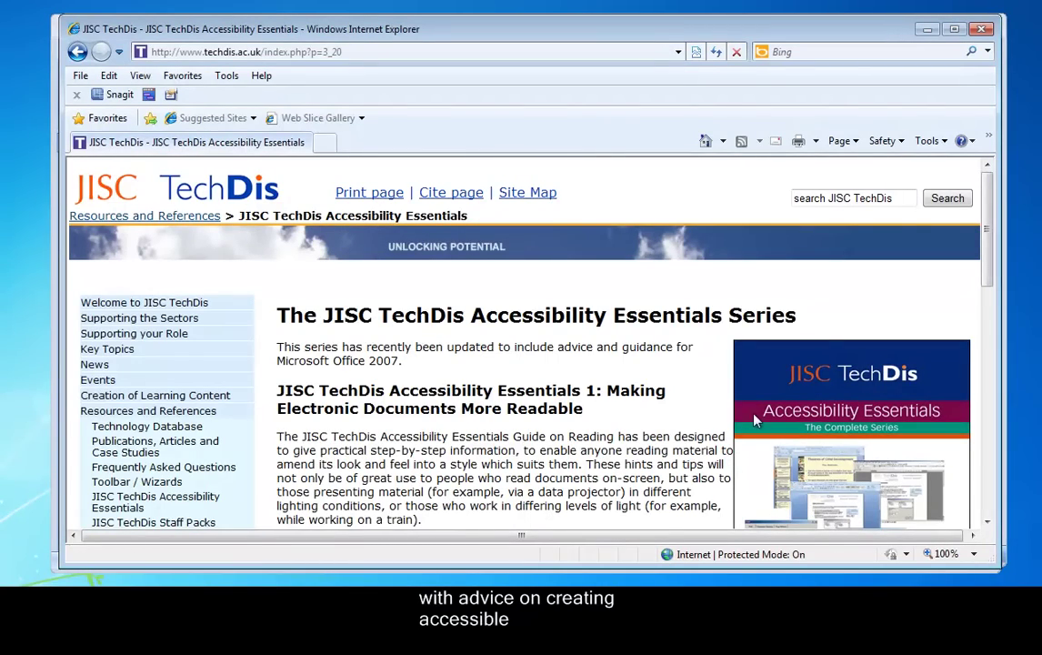
pyautogui.moveTo(988, 234); pyautogui.dragTo(1038, 244)
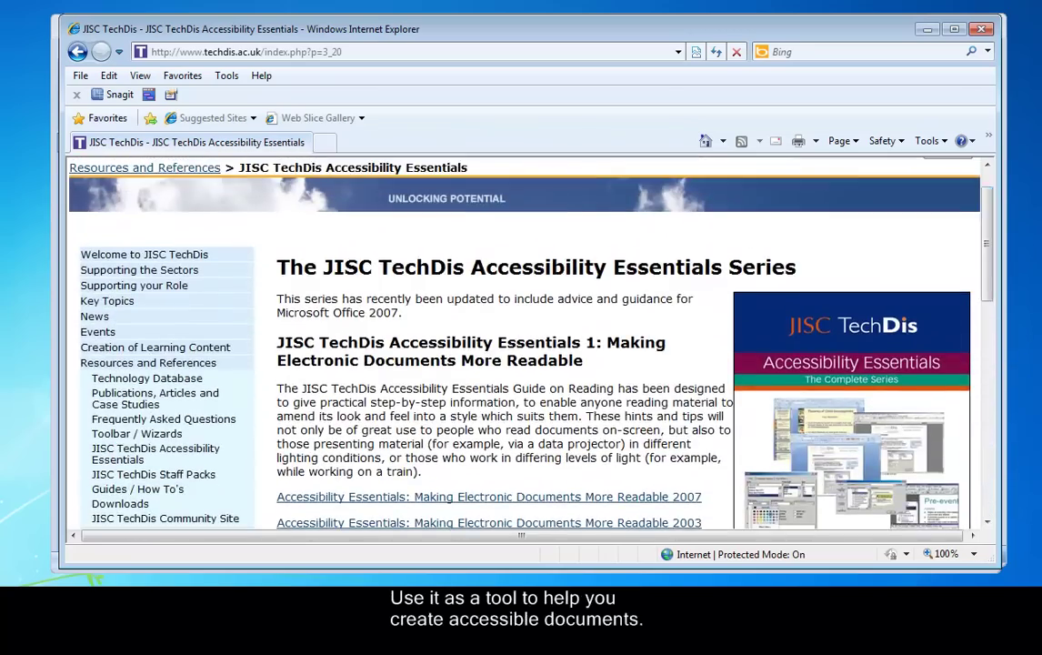